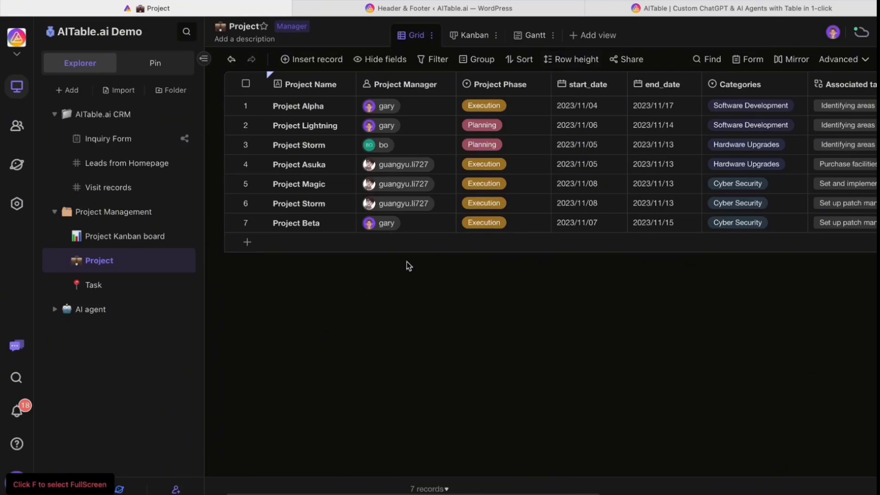
Add a new project record named Project Dragon.
scroll(495, 221, right, 8)
scroll(500, 223, left, 8)
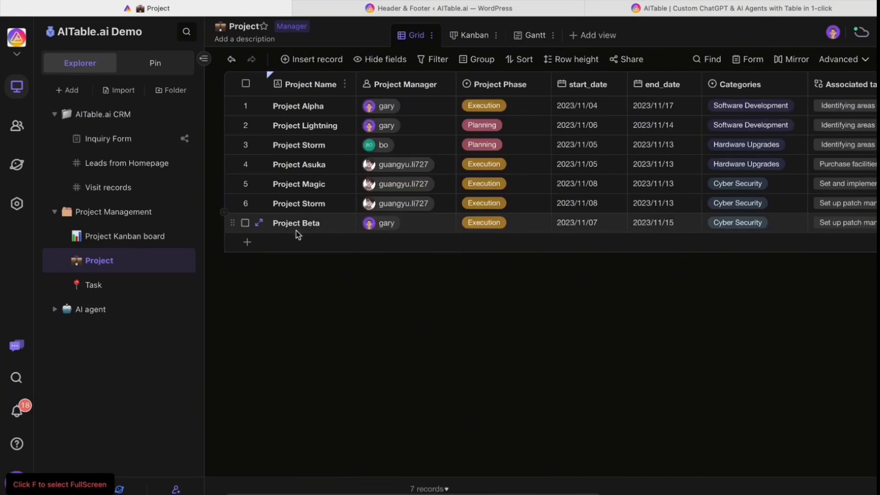
click(291, 242)
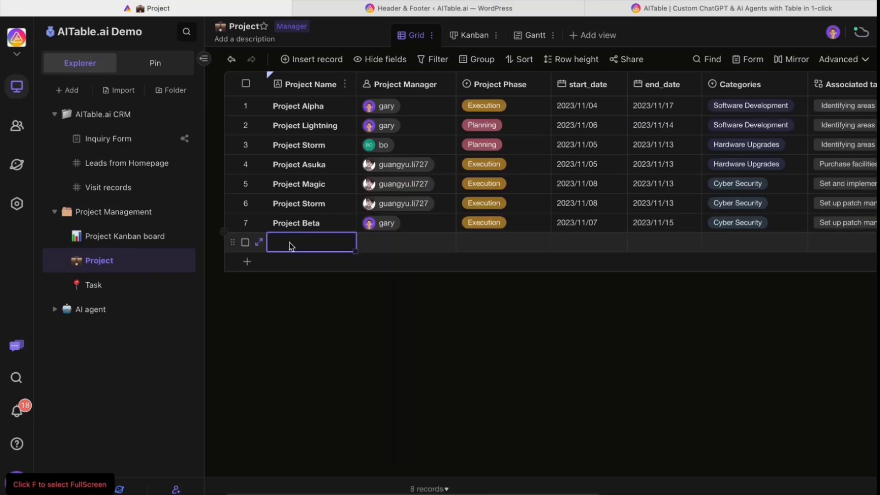
text(Project Dragon)
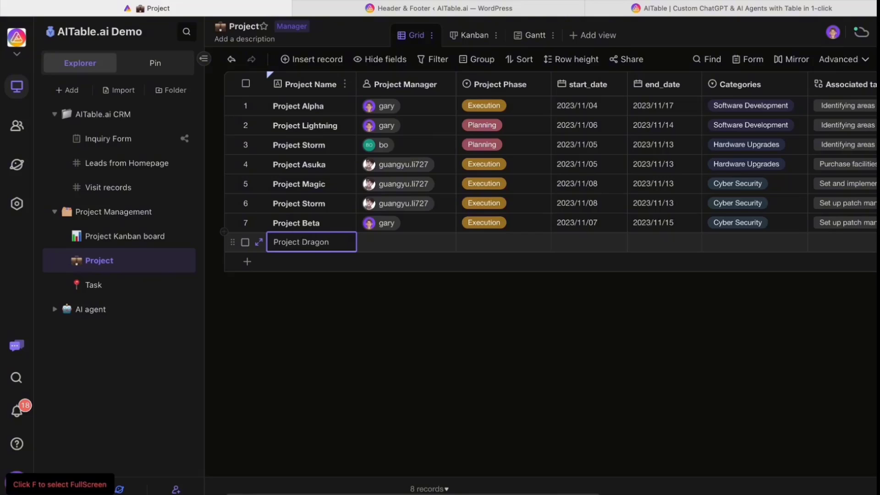
click(315, 319)
Make bo the manager, set phase to Planning, and start date to 2023/11/14.
click(383, 242)
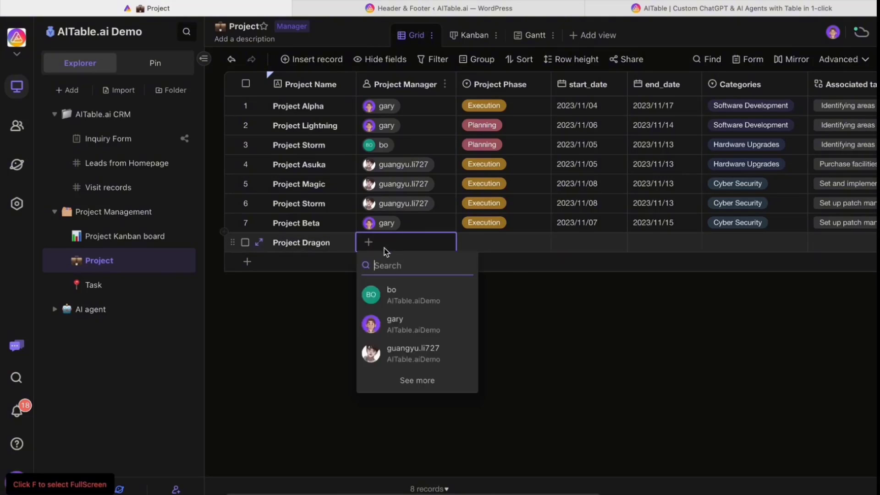
click(406, 300)
click(507, 222)
click(489, 246)
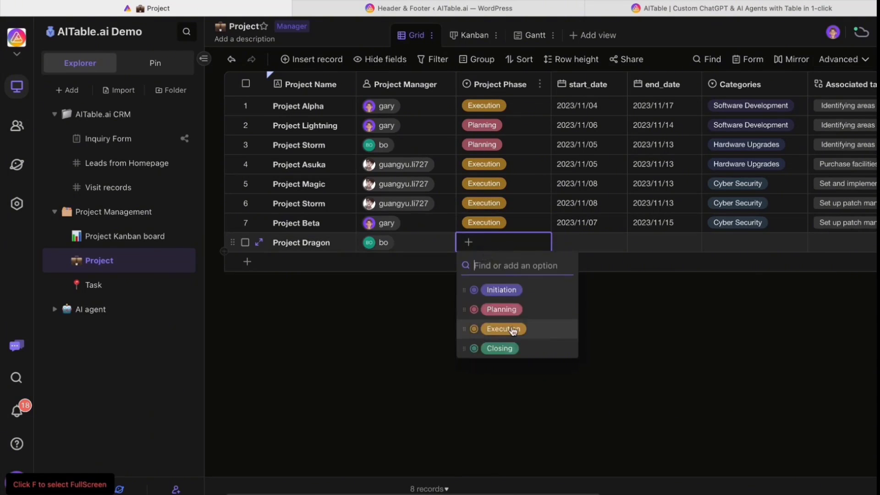
click(513, 309)
click(587, 243)
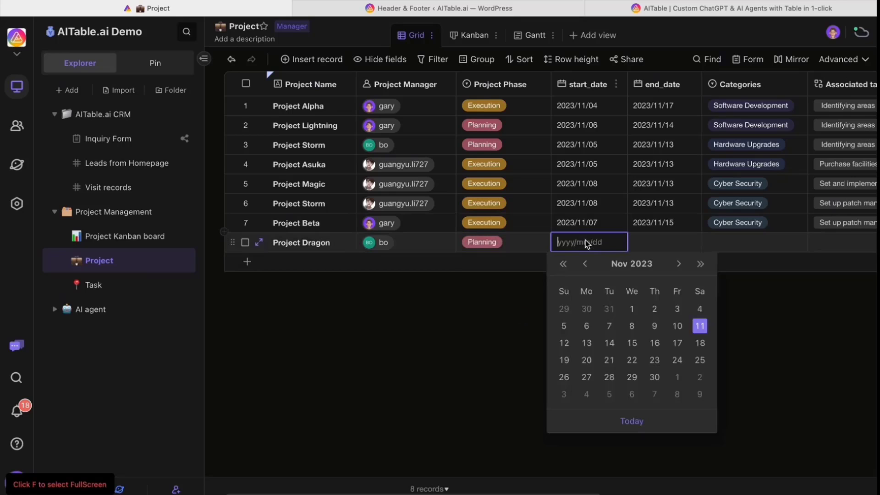
click(609, 344)
click(659, 243)
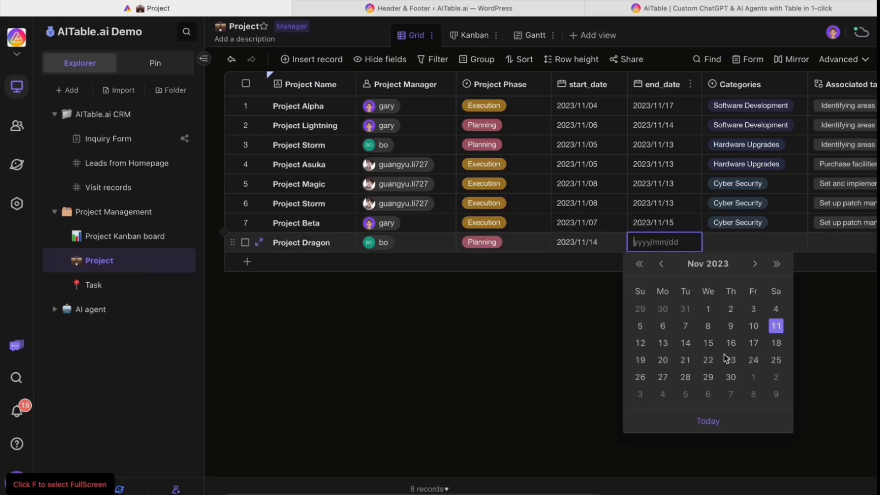
Set Project Dragon's end date to 2023/11/24 and upload four GIFs from Downloads as attachments.
click(753, 360)
scroll(750, 321, right, 10)
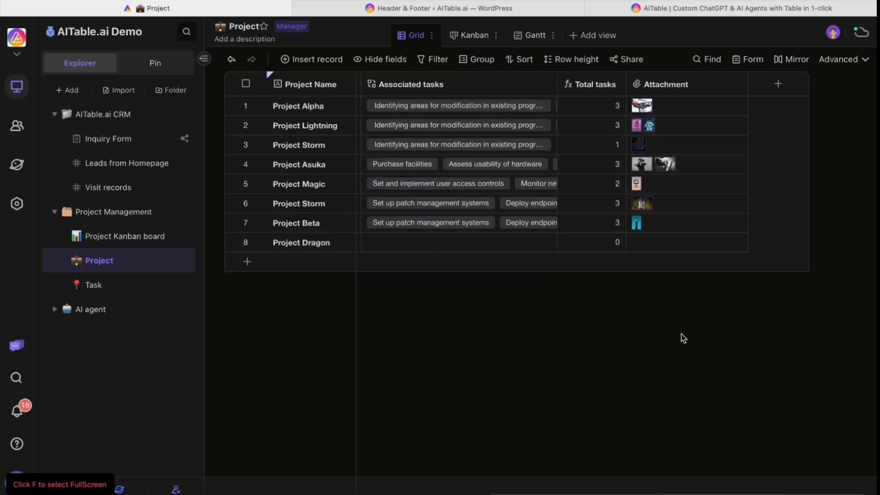
click(647, 249)
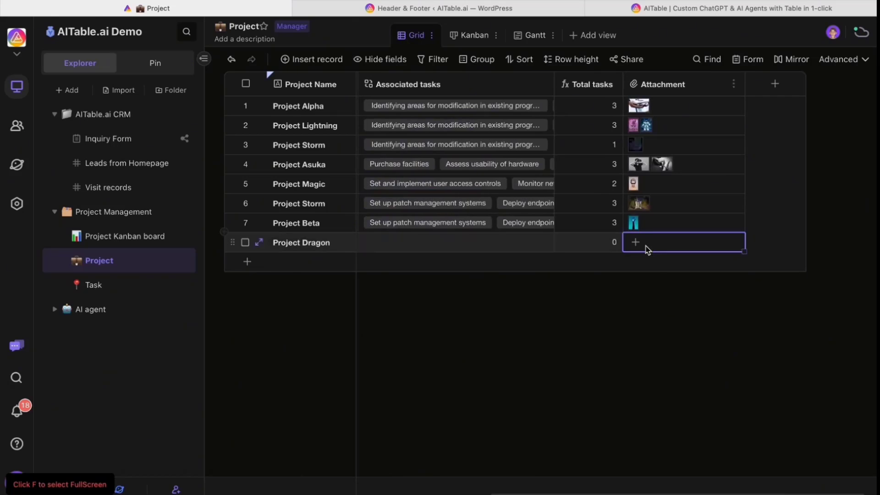
click(636, 243)
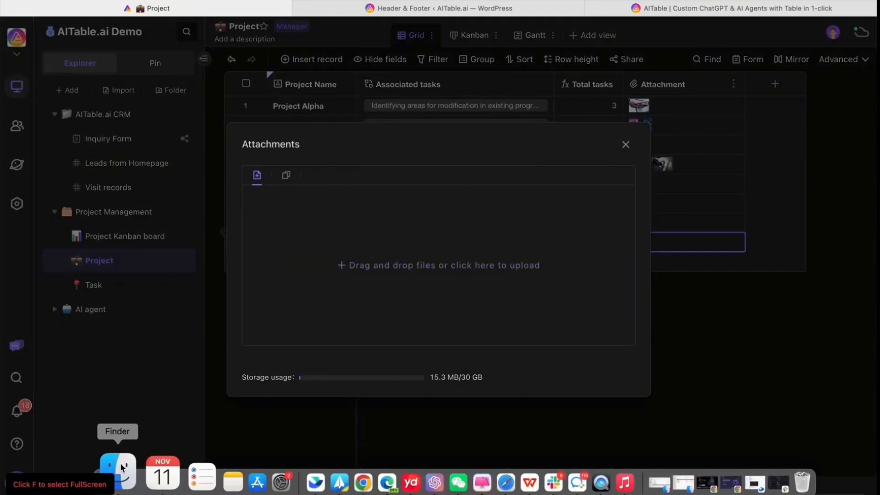
click(122, 472)
drag(336, 443, 354, 239)
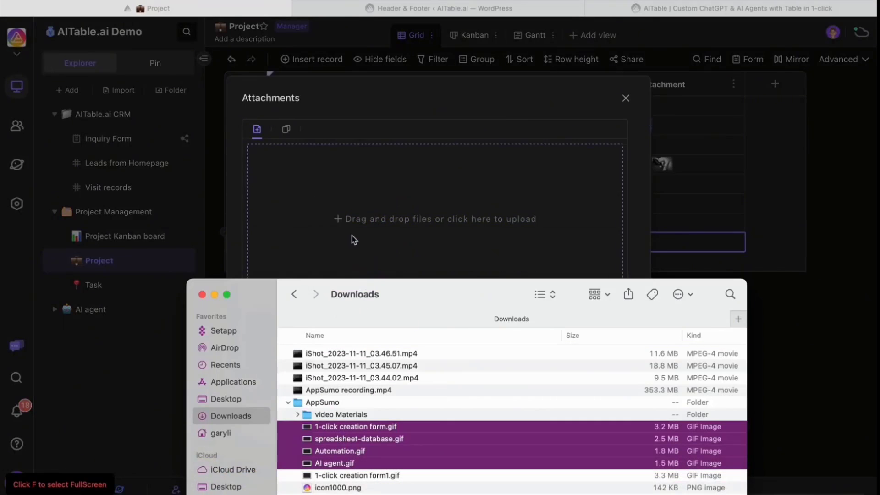
click(647, 259)
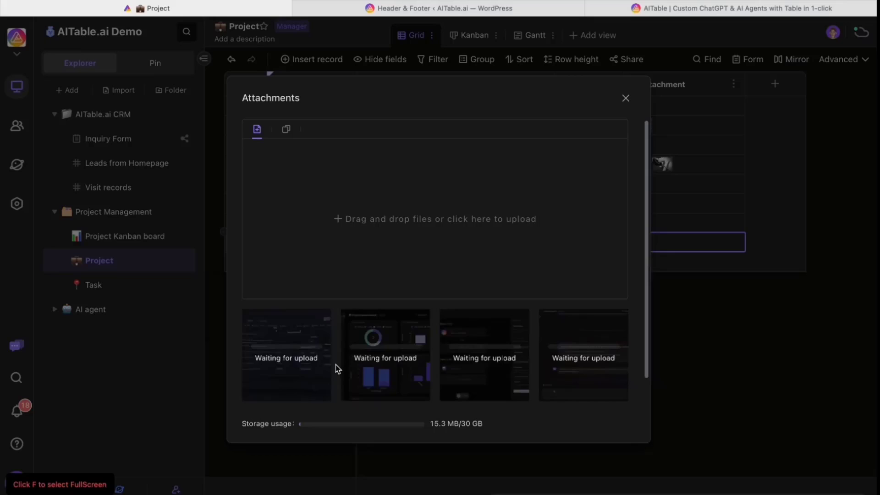
click(679, 348)
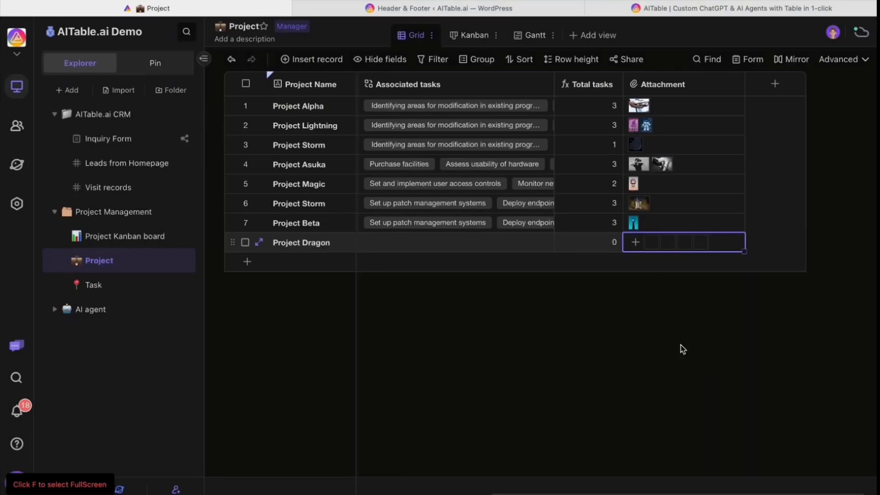
scroll(565, 344, left, 10)
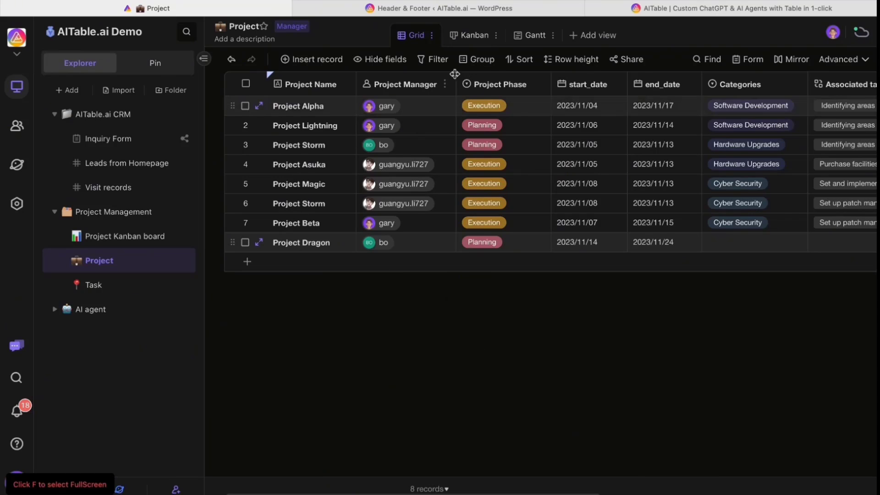
Group the project grid by Project Manager.
click(477, 59)
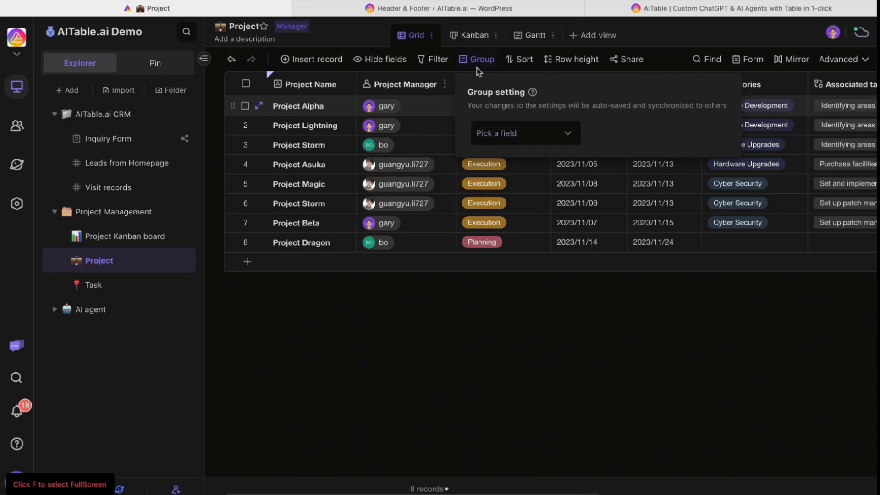
click(516, 138)
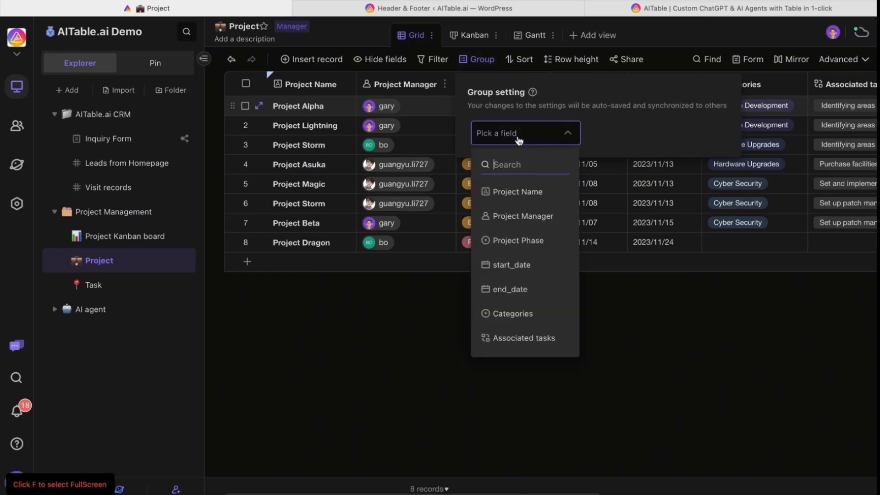
click(515, 224)
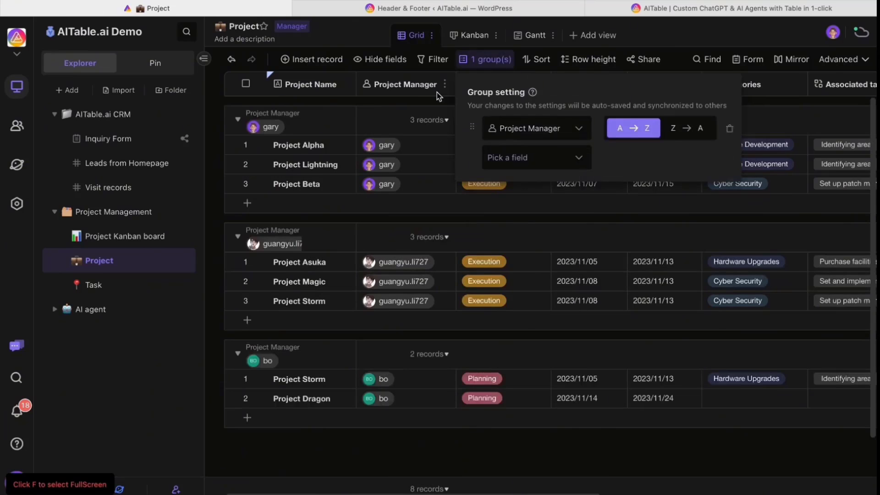
click(319, 106)
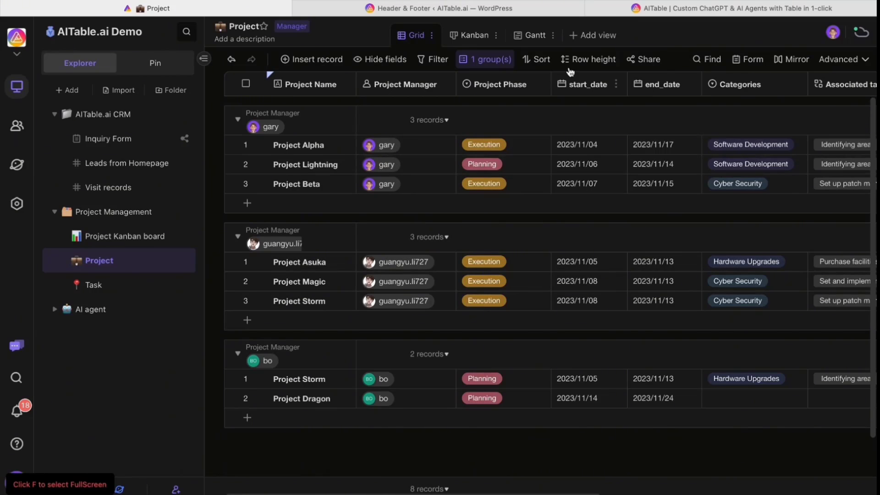
Regroup the grid by Categories, then settle on Project Phase.
click(495, 67)
click(527, 130)
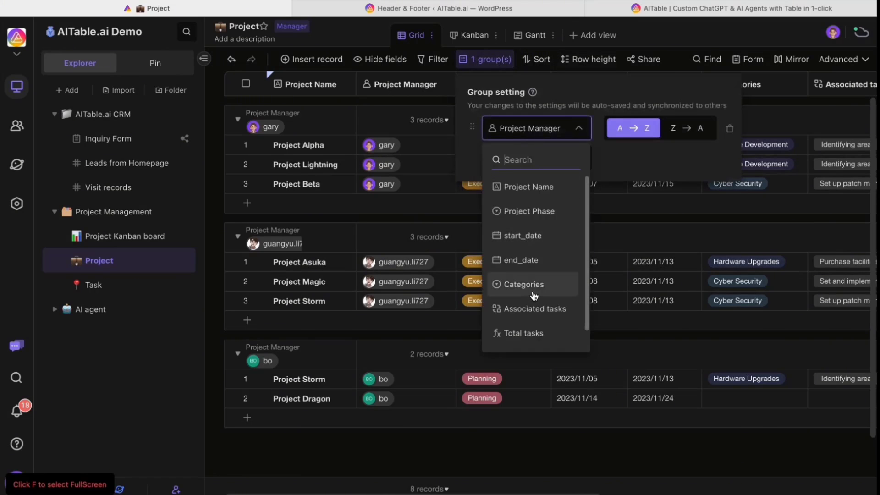
click(534, 292)
click(540, 134)
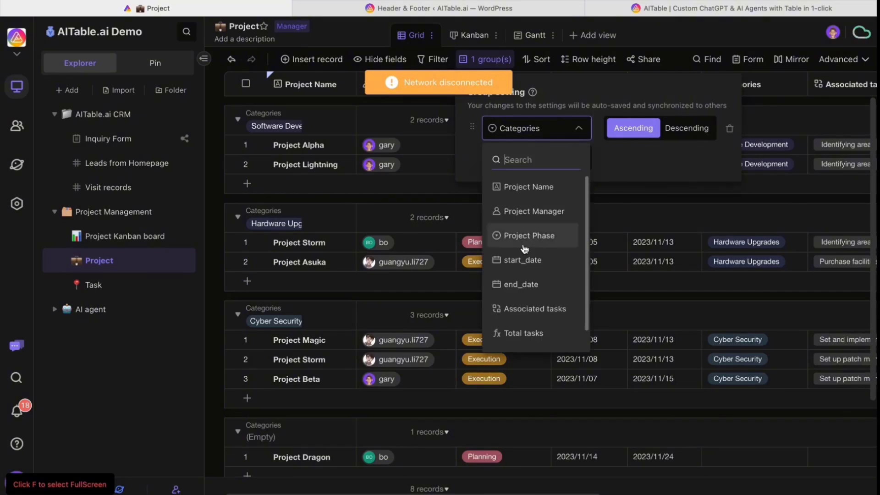
click(538, 236)
click(474, 427)
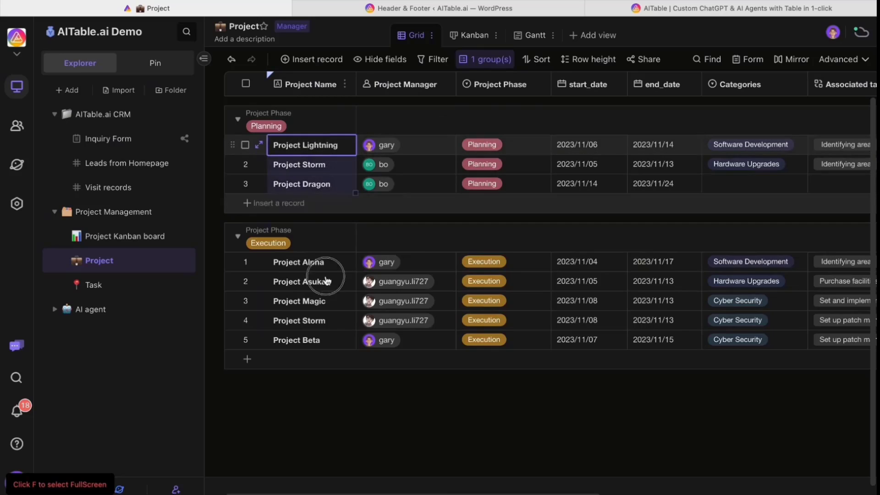
click(598, 323)
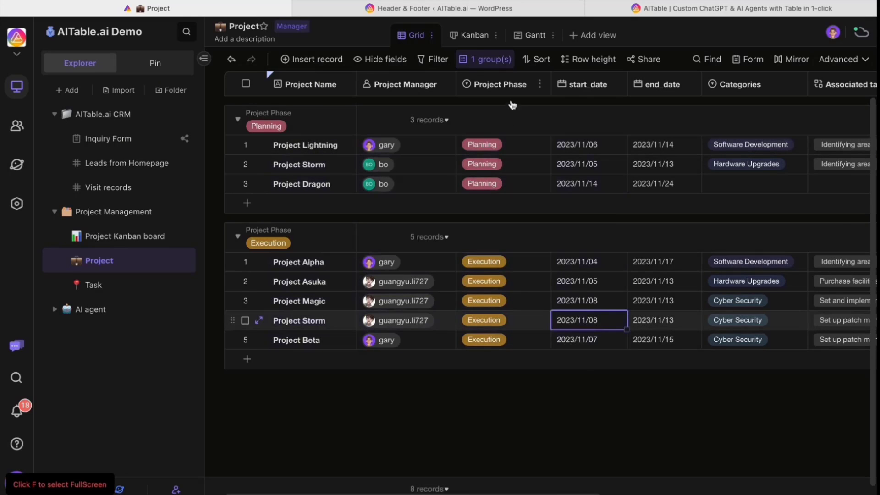
In the Kanban view, move the Project Storm card to the top of Execution.
click(474, 35)
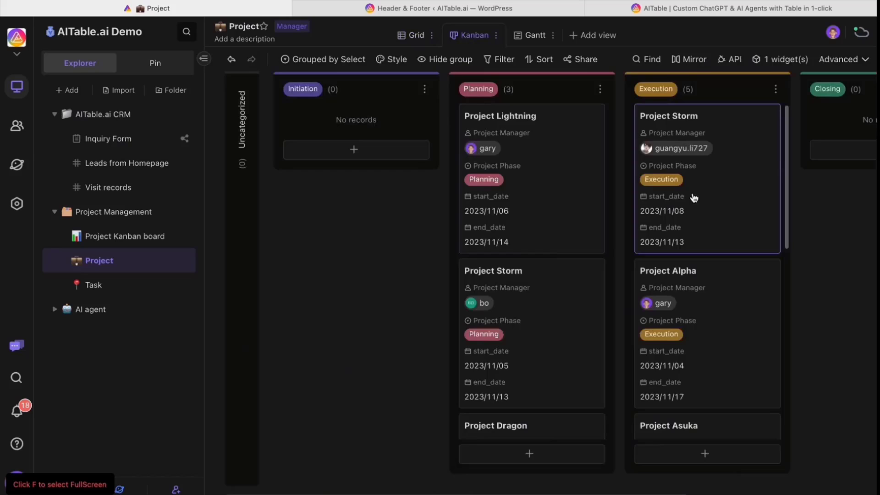
mouse_move(690, 195)
mouse_down()
mouse_move(521, 176)
mouse_move(673, 186)
mouse_move(692, 212)
mouse_up()
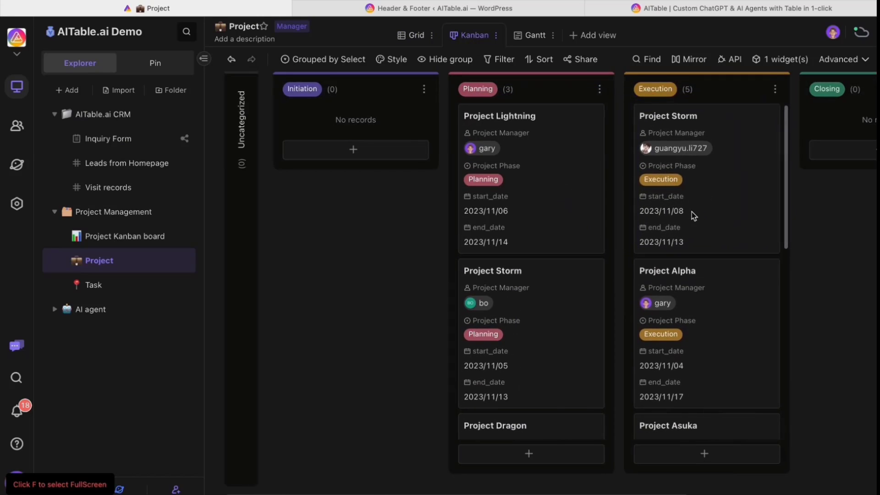
scroll(628, 208, right, 3)
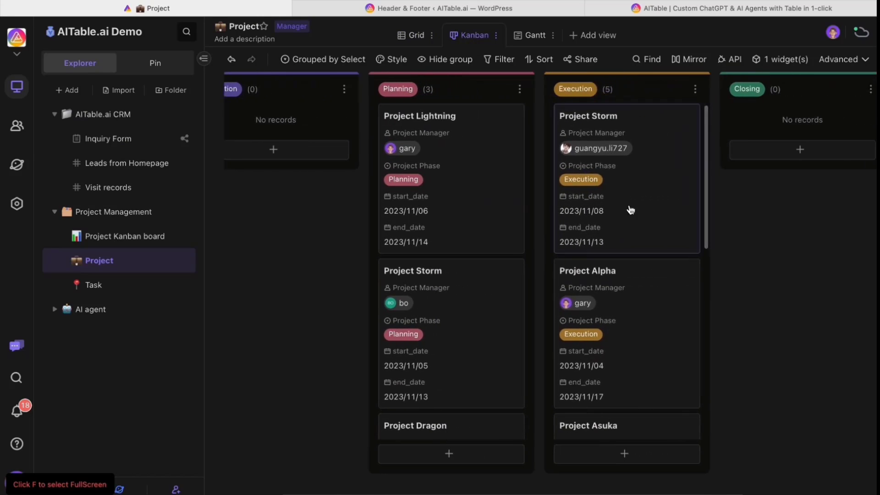
In the Gantt view, shift Project Beta's start date and preview its attached image.
click(531, 37)
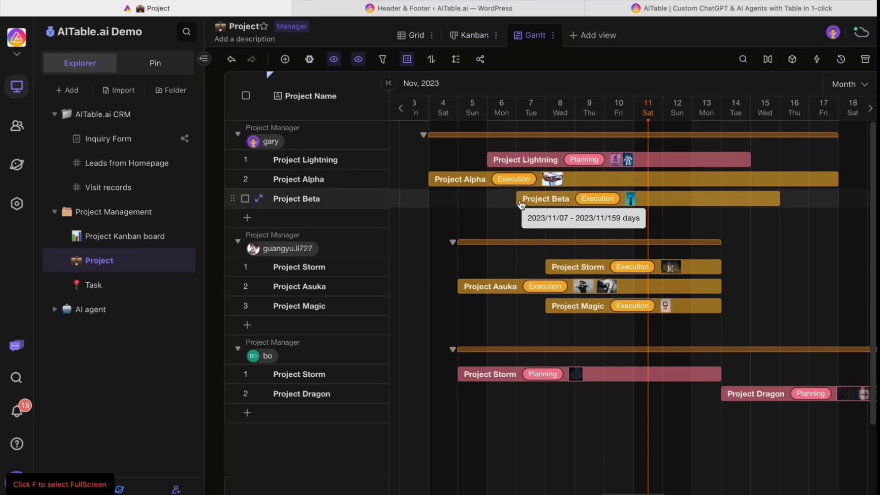
mouse_move(518, 198)
mouse_down()
mouse_move(578, 201)
mouse_move(508, 200)
mouse_up()
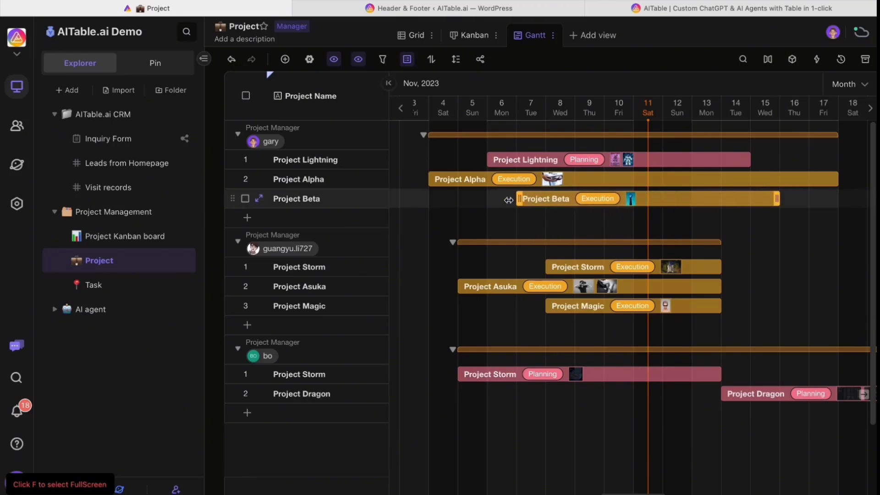
click(260, 199)
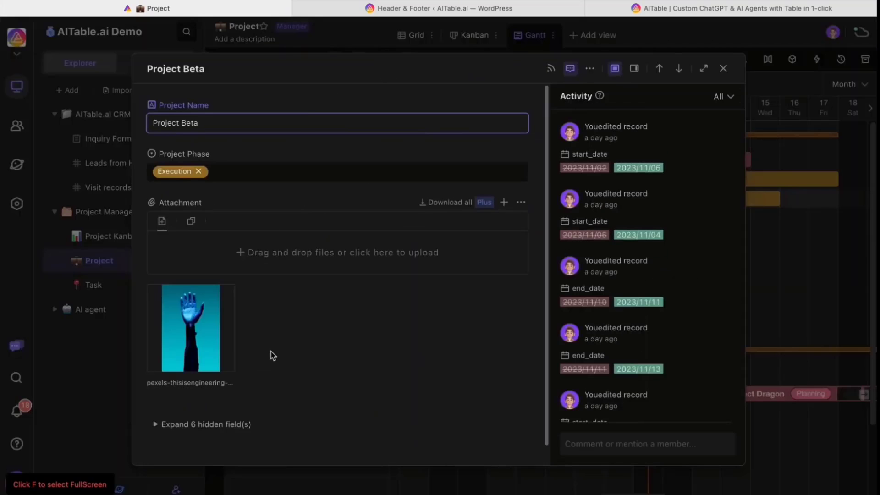
scroll(272, 356, down, 1)
click(204, 321)
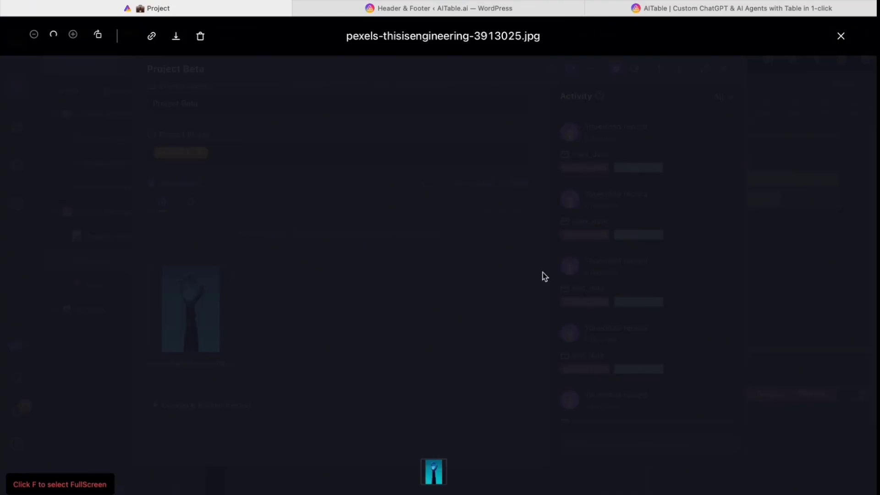
click(841, 35)
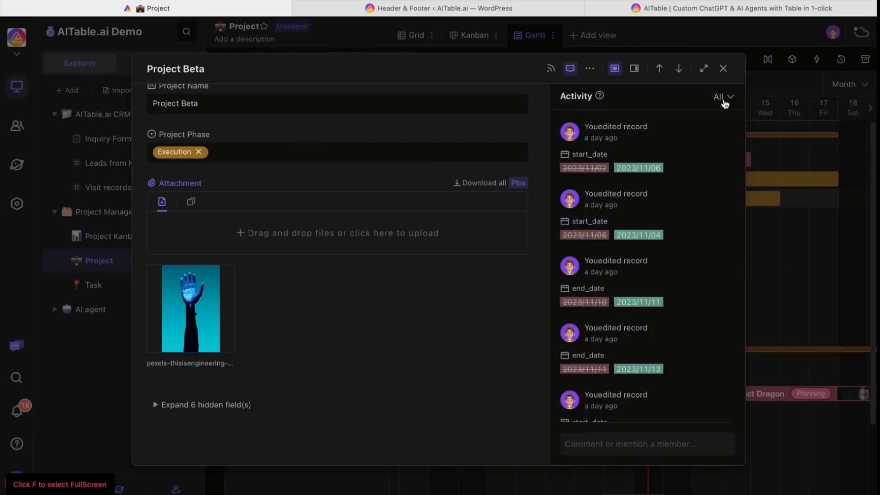
click(723, 68)
click(590, 40)
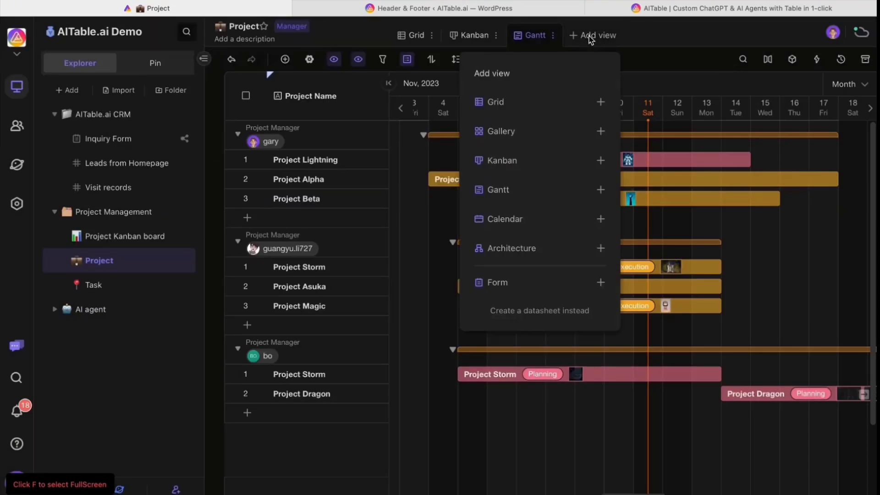
Add a Gallery view of the projects, laid out four cards per row.
click(510, 138)
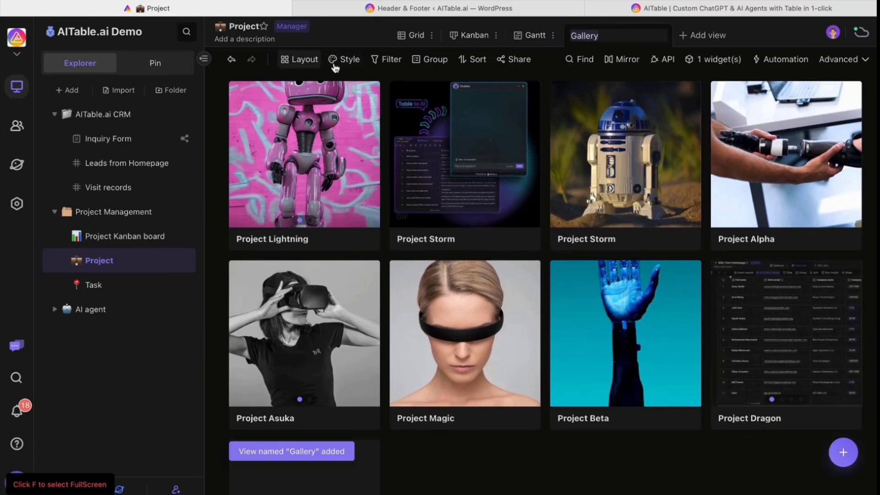
click(300, 59)
mouse_move(361, 175)
mouse_down()
mouse_move(382, 178)
mouse_move(362, 177)
mouse_up()
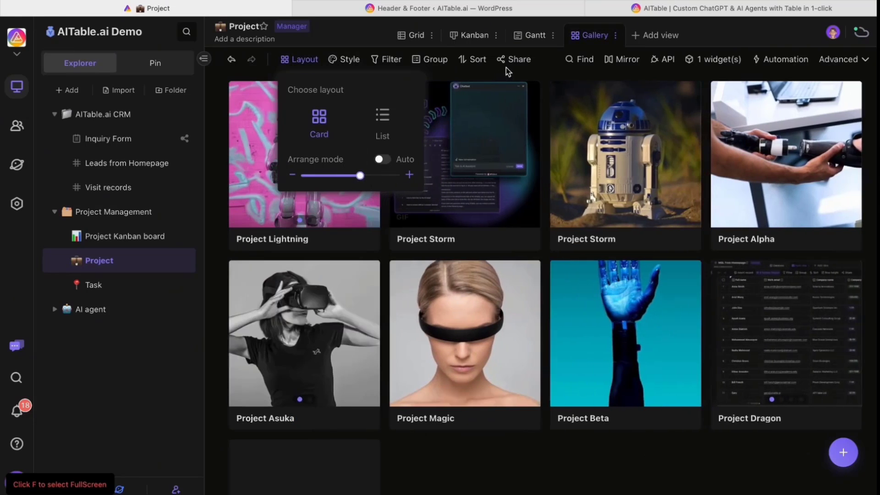
Return to the Grid view and review the table's API reference panel before closing it.
click(416, 36)
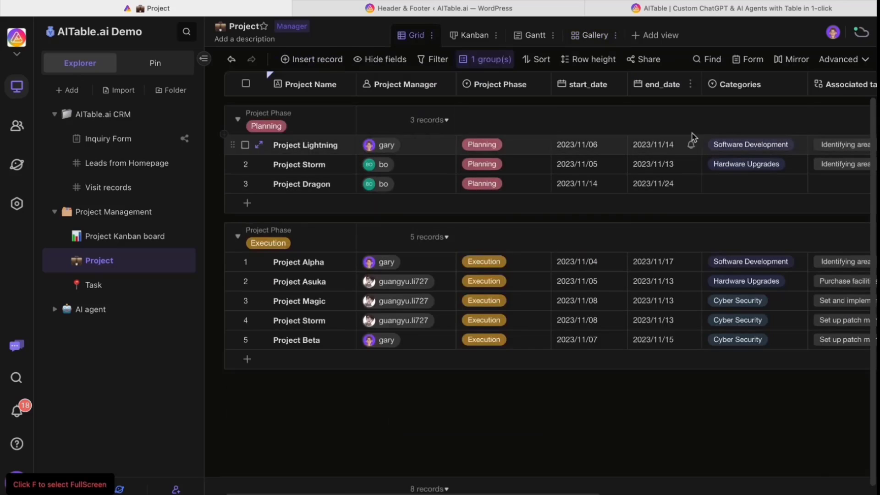
click(848, 59)
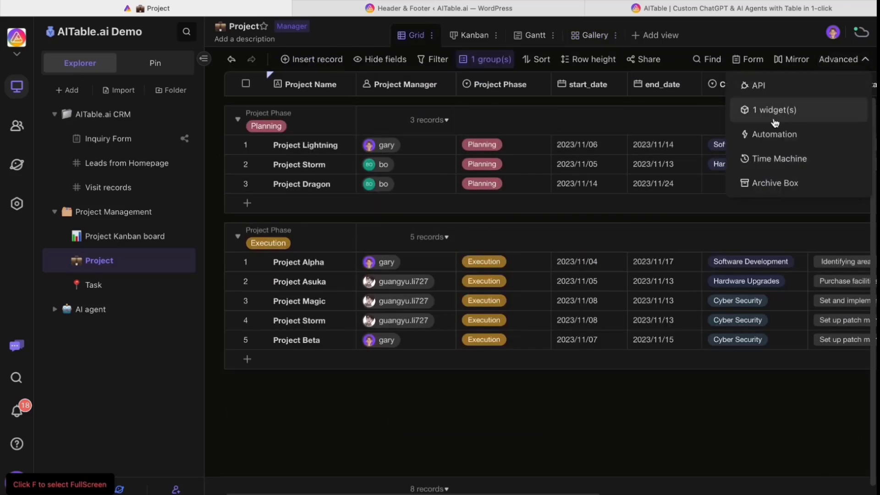
click(758, 85)
scroll(623, 285, up, 2)
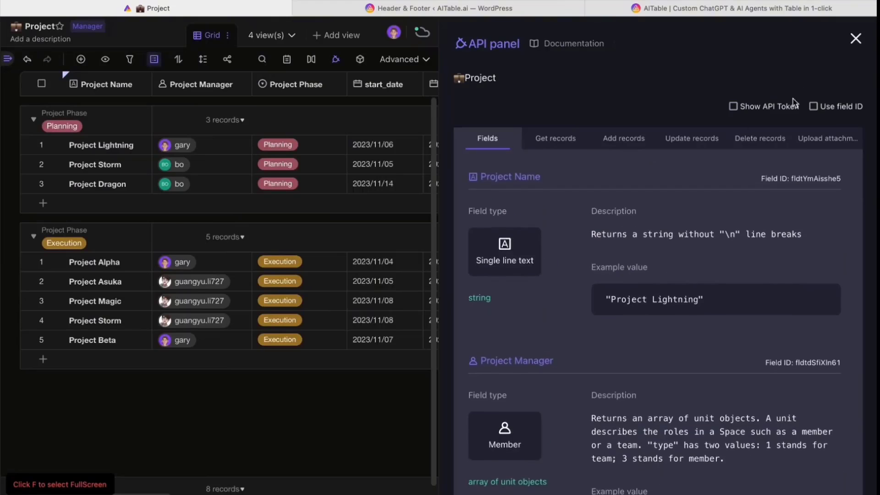
click(856, 38)
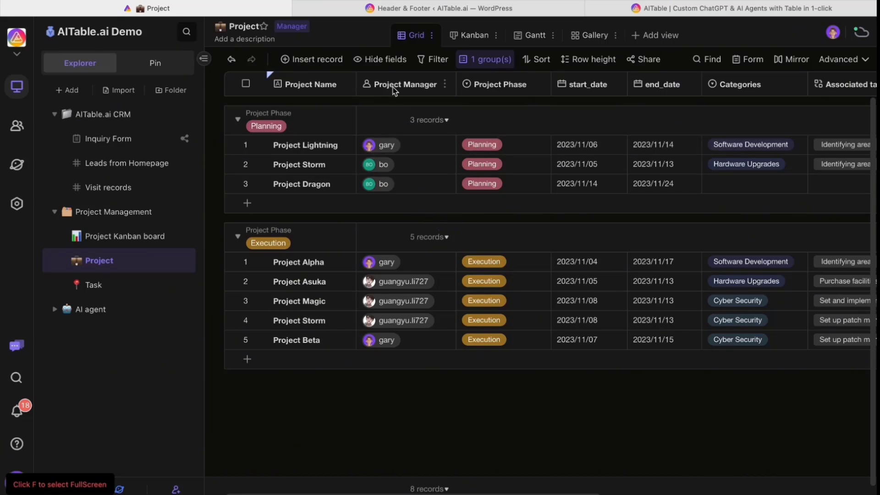
Install a Chart widget on the table's widget board and expand it for editing.
click(840, 59)
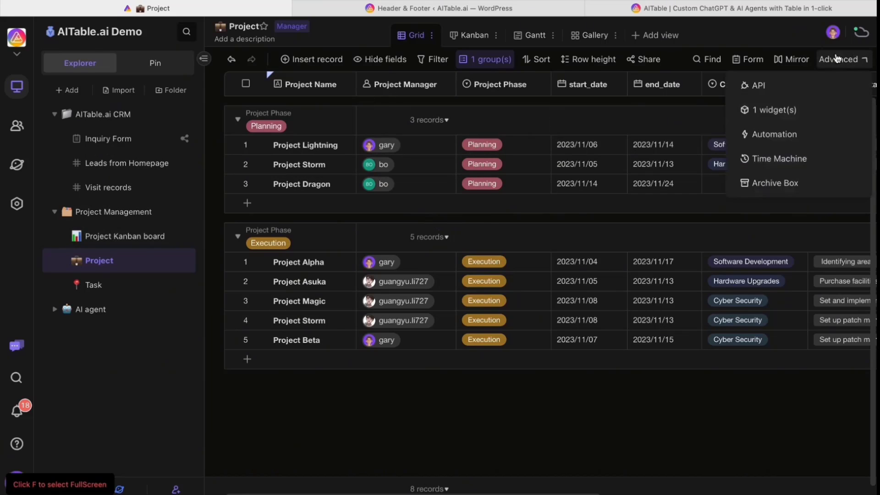
click(793, 118)
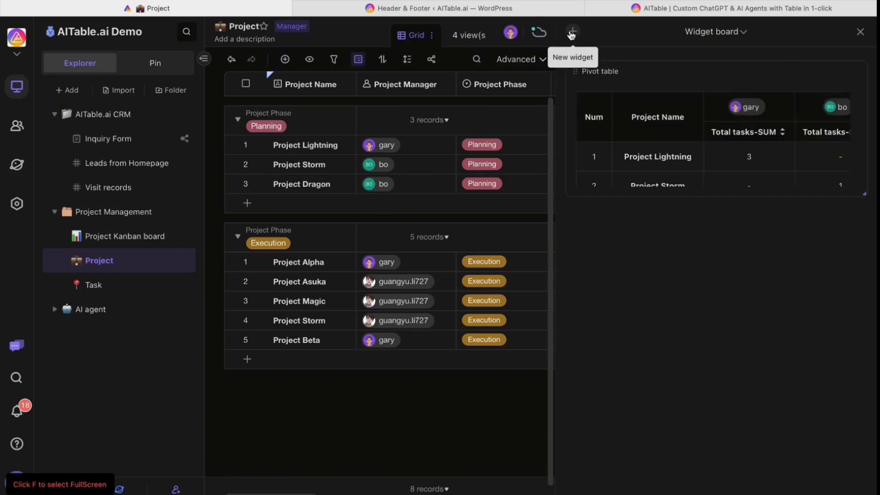
click(572, 32)
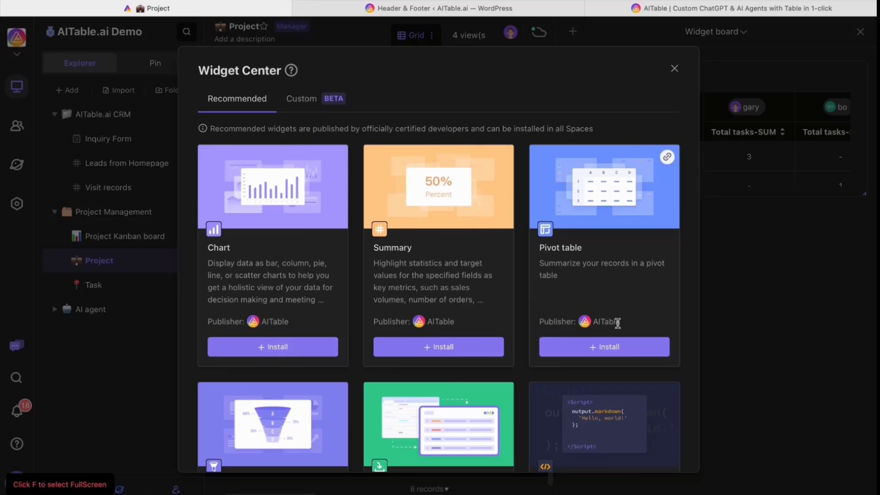
scroll(580, 335, down, 1)
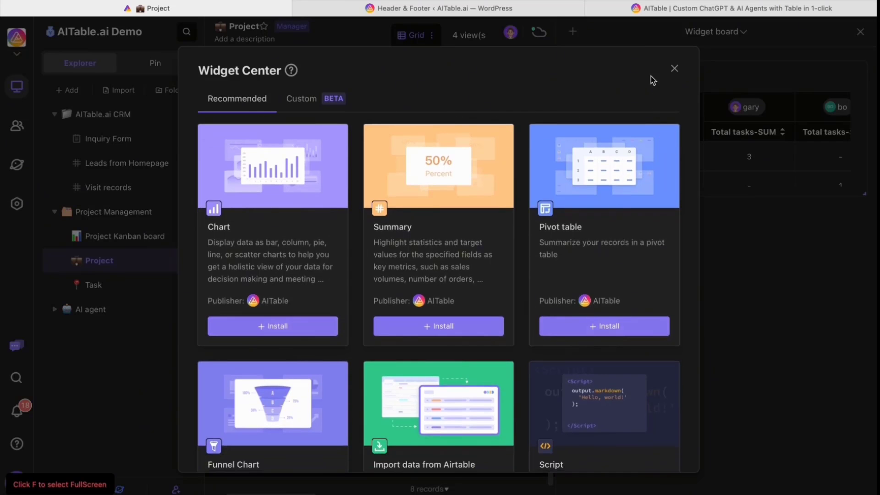
click(301, 326)
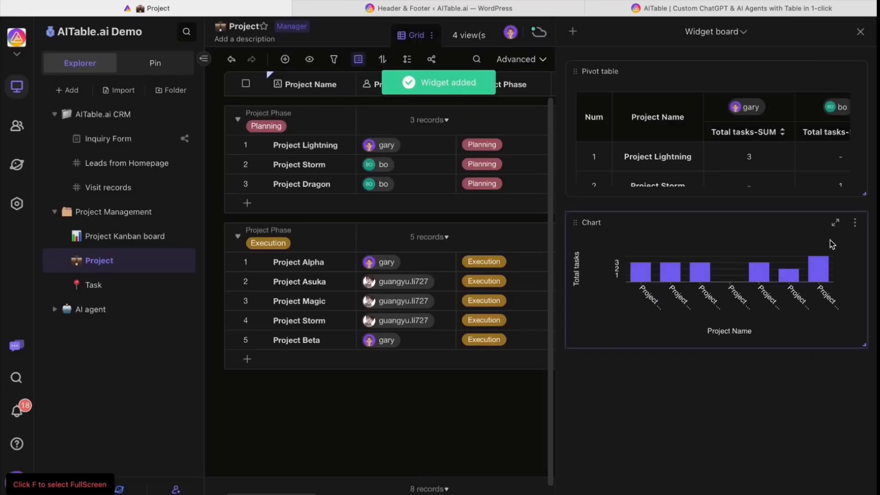
click(836, 225)
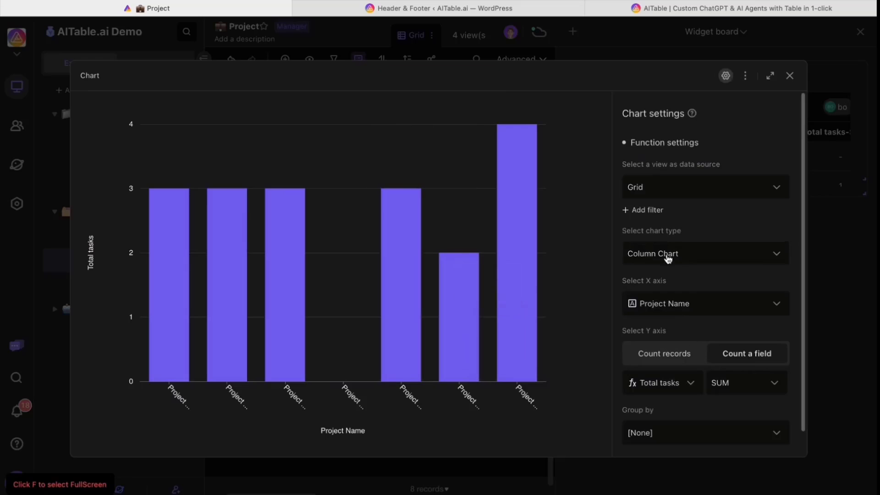
Plot the chart by Project Manager on the X axis, grouped by Project Phase.
scroll(665, 316, down, 1)
click(666, 282)
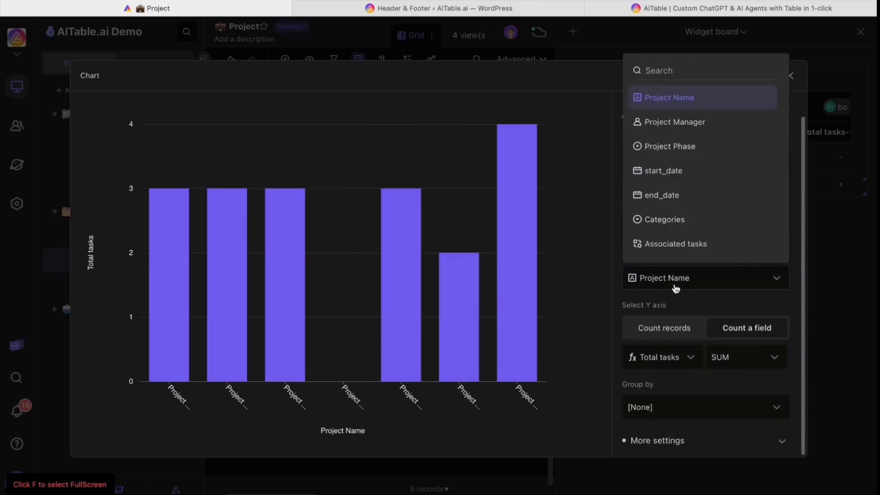
click(680, 132)
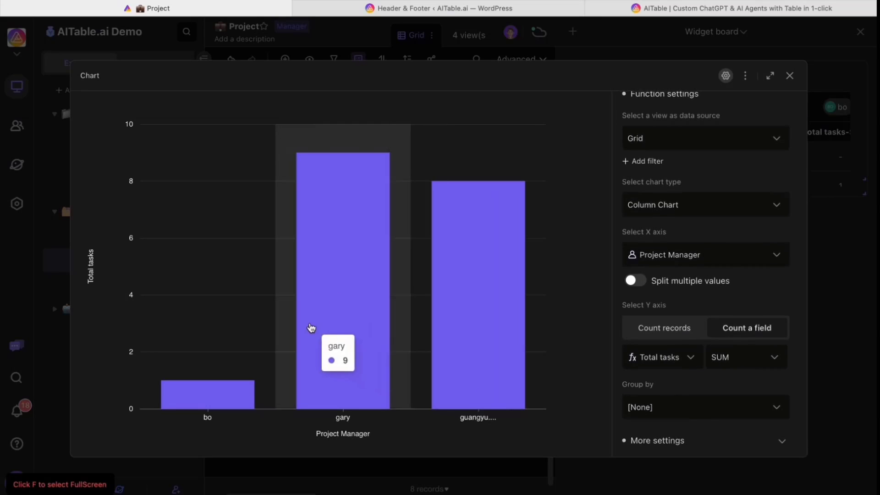
click(656, 407)
scroll(668, 275, down, 1)
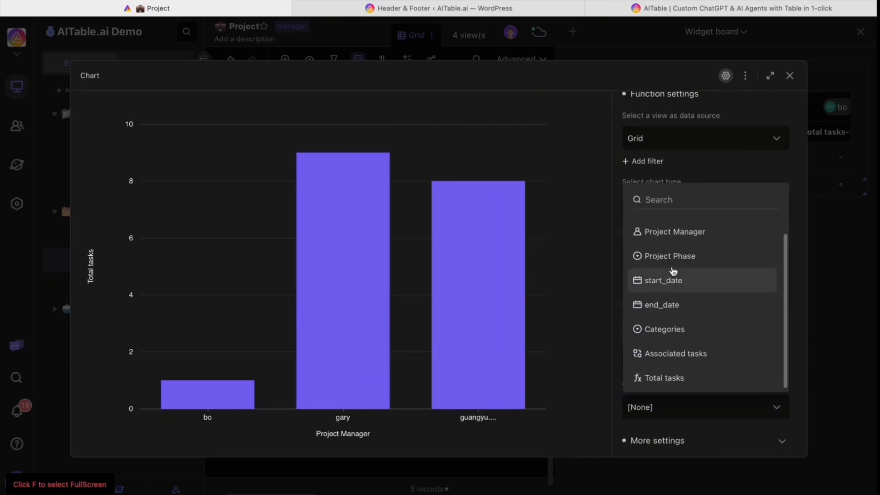
click(677, 257)
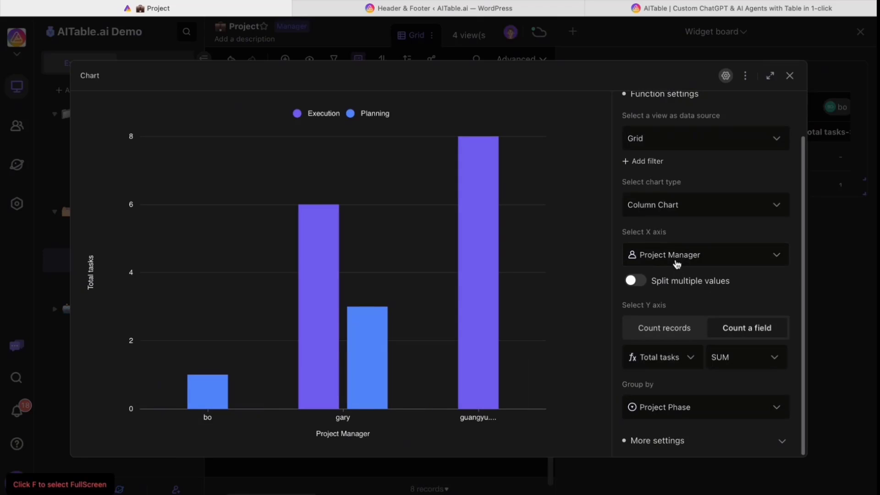
Try purple, Indigo and yellow colour themes, then apply Theme Color 2.
click(665, 444)
scroll(667, 440, down, 5)
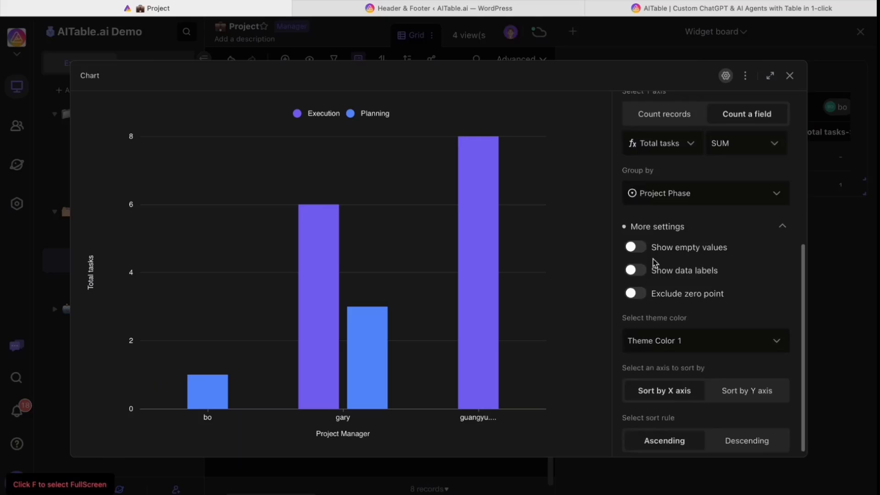
click(657, 345)
click(537, 322)
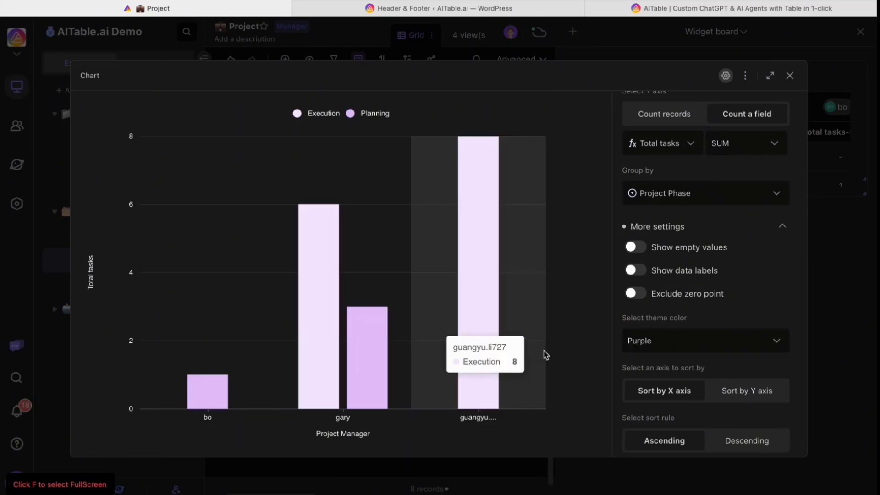
click(660, 348)
click(585, 381)
click(646, 351)
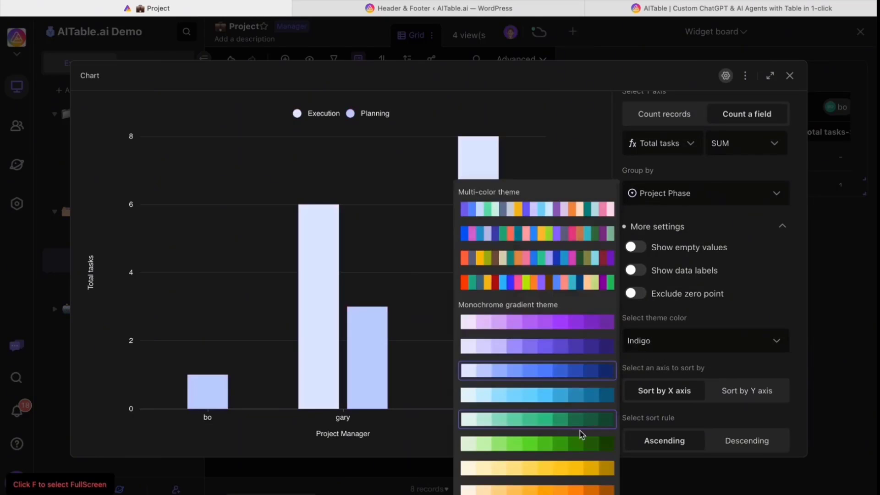
click(582, 469)
click(676, 347)
click(543, 231)
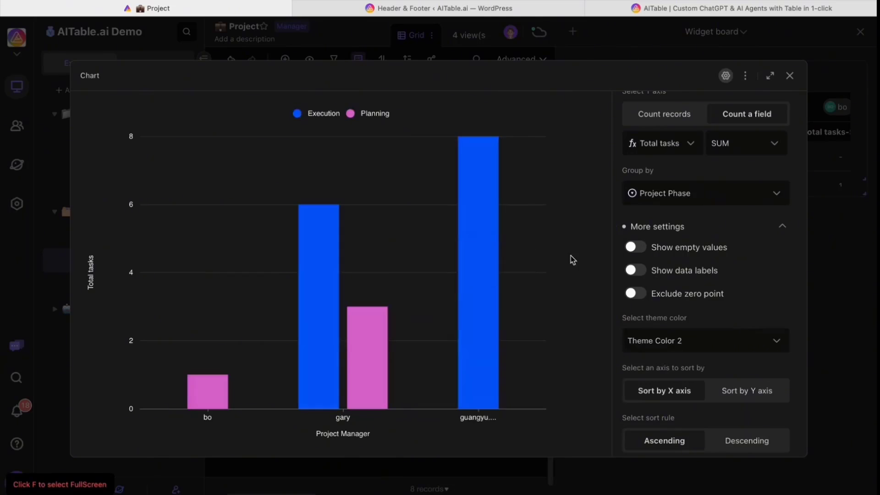
scroll(655, 241, up, 6)
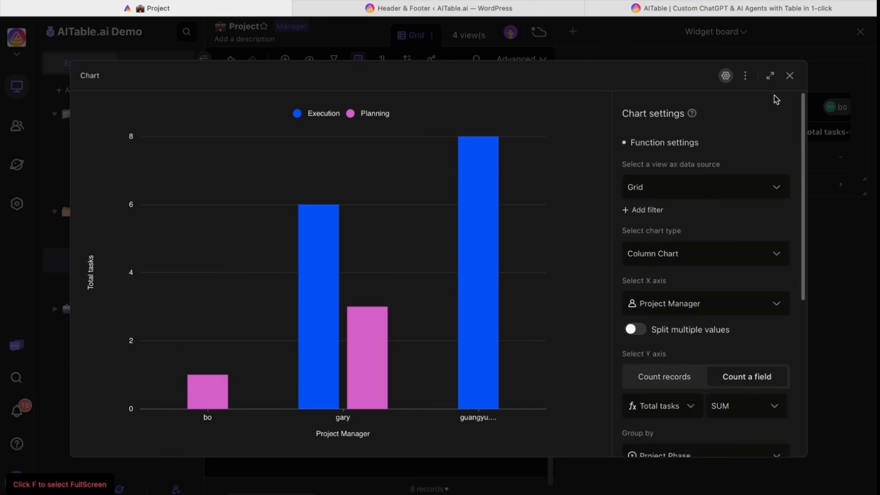
click(790, 75)
click(860, 31)
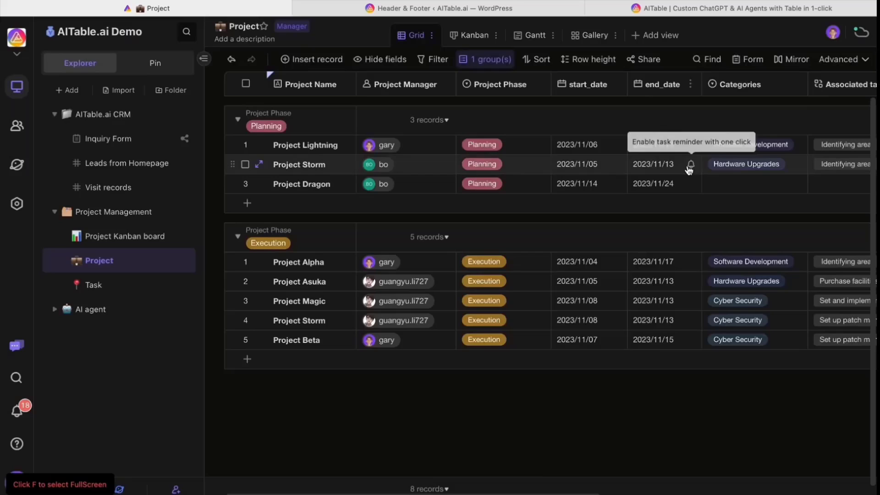
click(126, 236)
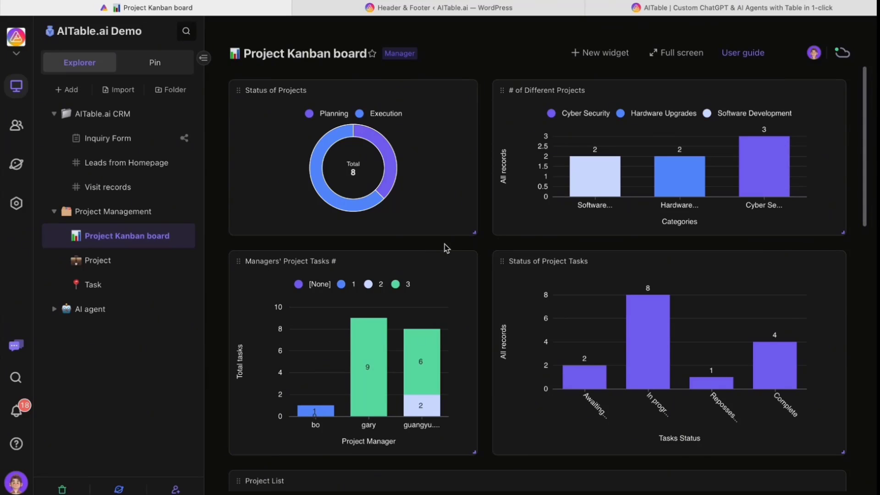
click(191, 259)
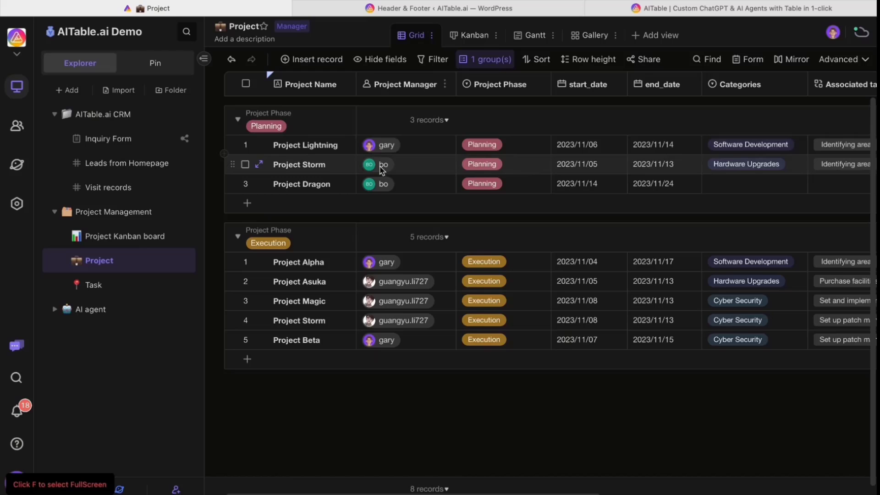
Open the Leads from Homepage table and delete the two test records.
click(127, 165)
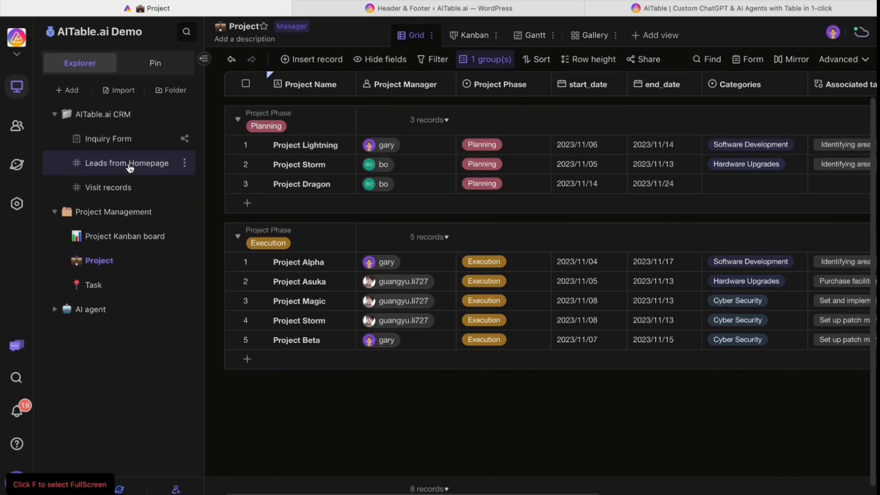
drag(314, 111, 485, 361)
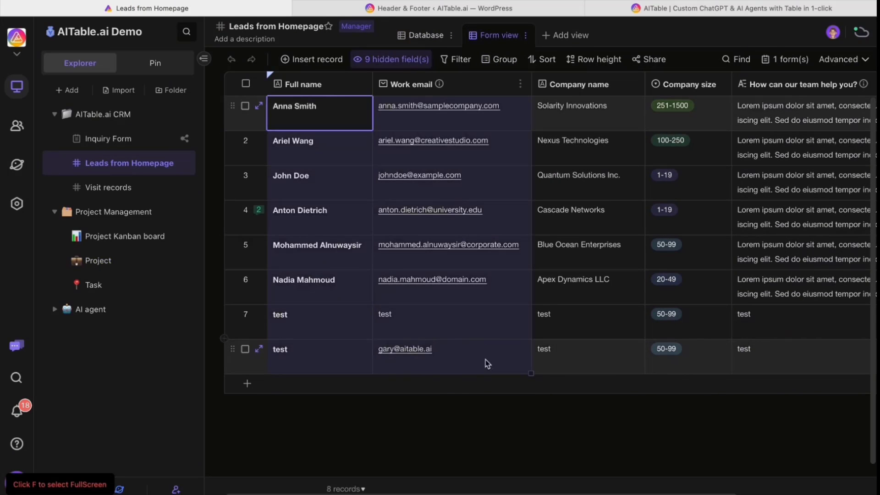
drag(294, 321, 275, 350)
right_click(315, 364)
click(338, 446)
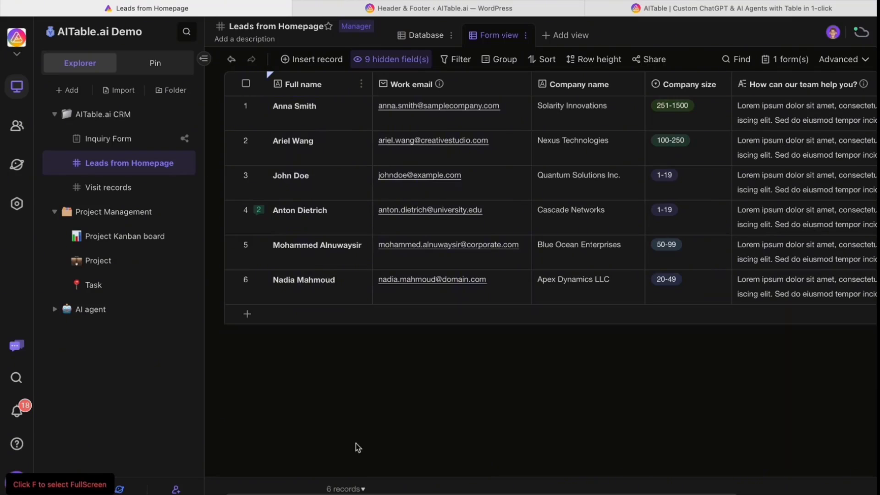
Copy the six leads' names and work emails into a new row, then undo the paste.
drag(413, 270, 477, 296)
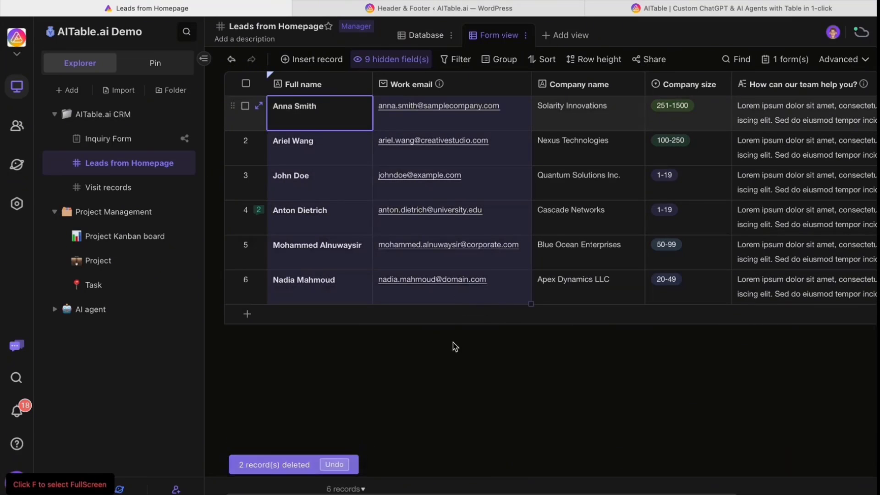
key(ctrl+c)
key(Escape)
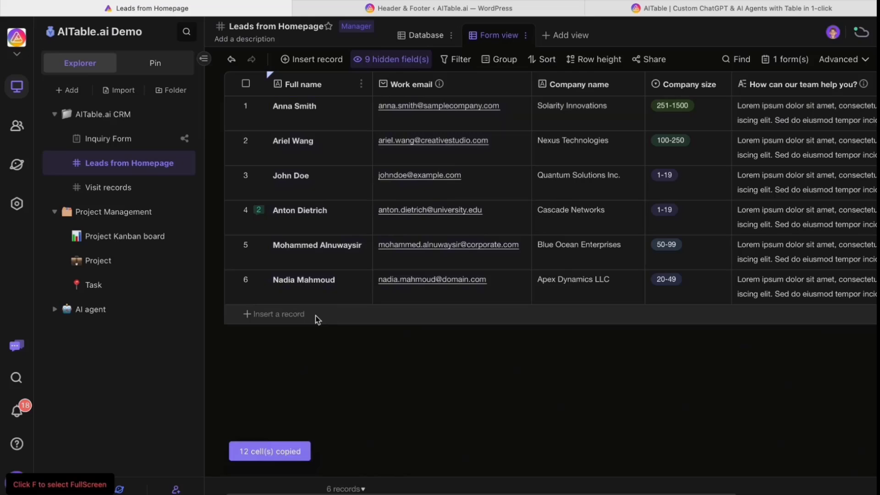
click(312, 315)
key(ctrl+v)
key(Return)
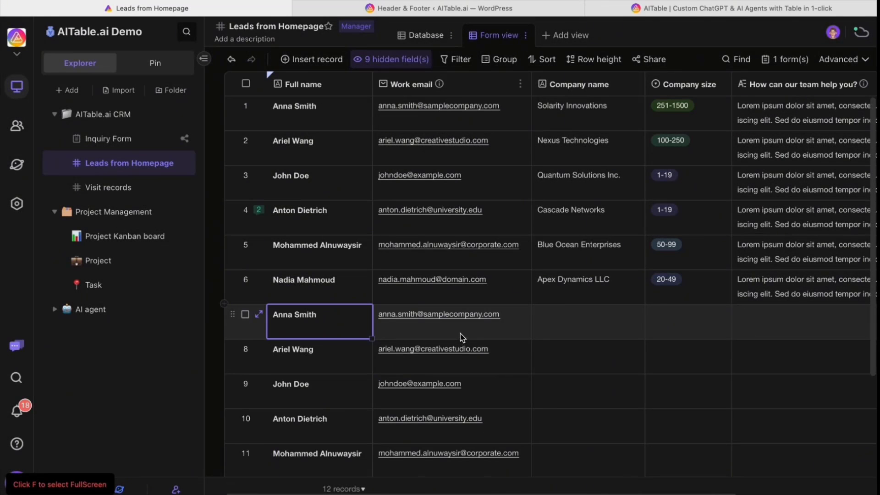
key(ctrl+z)
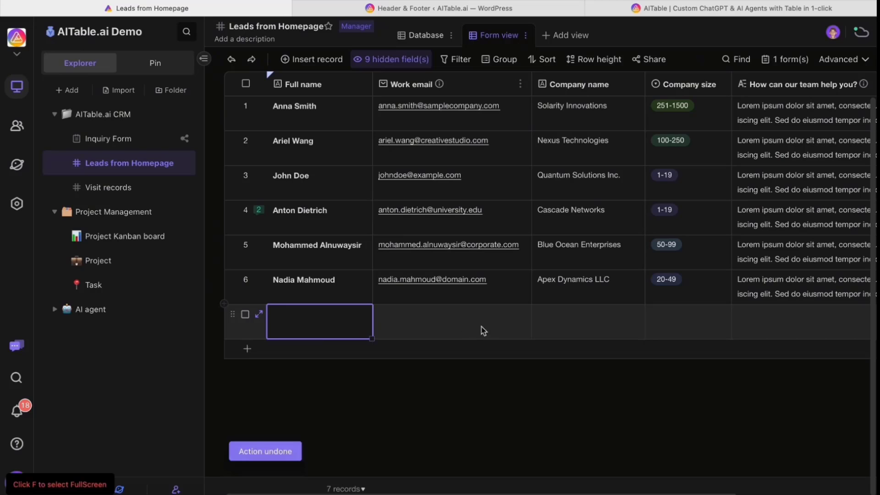
Delete the empty seventh record and check the leads' names, emails, company names and sizes.
right_click(333, 324)
click(373, 483)
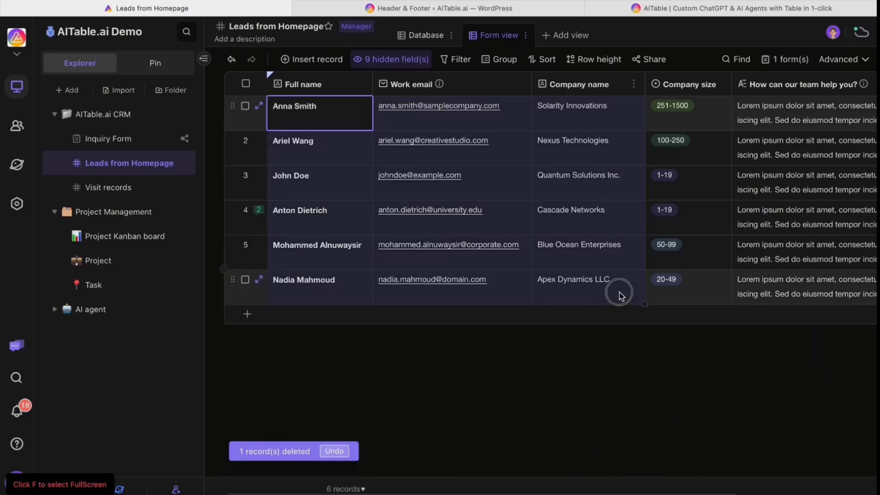
click(316, 253)
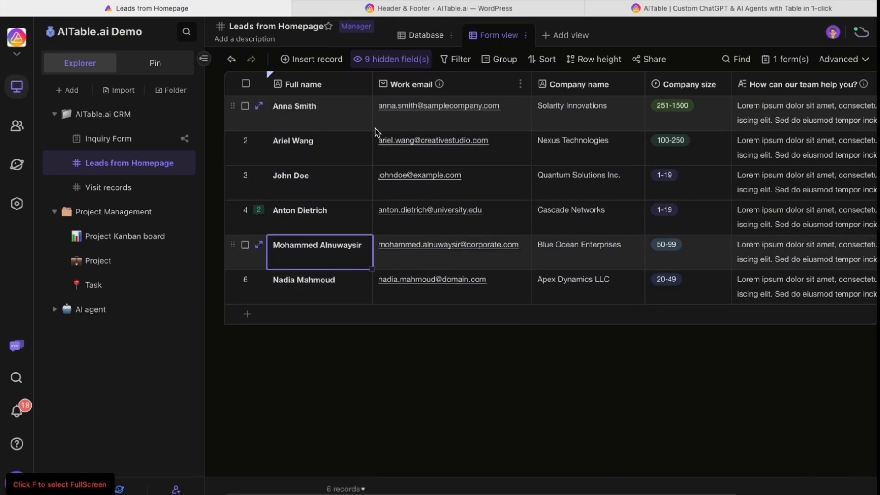
click(473, 127)
click(582, 123)
scroll(615, 122, right, 2)
click(615, 122)
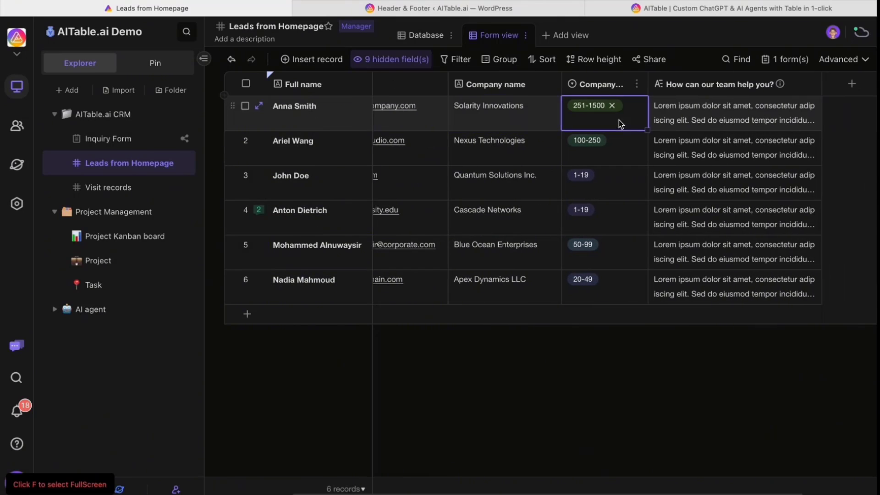
scroll(781, 124, left, 2)
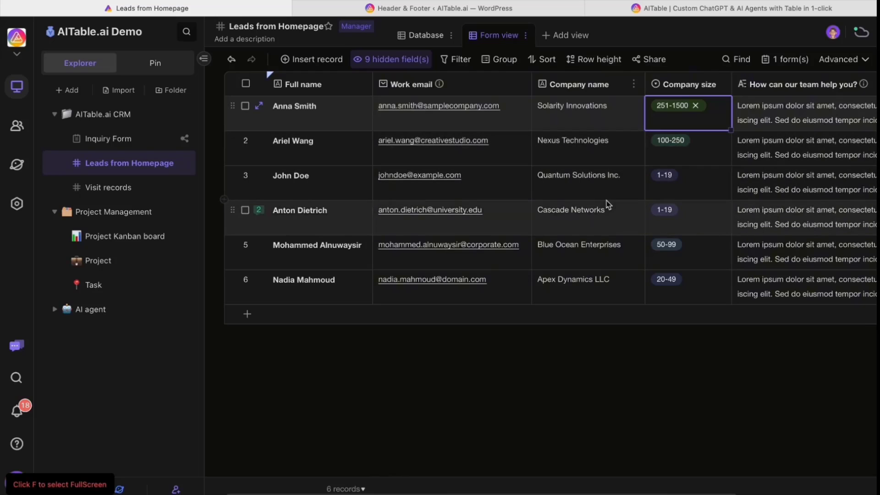
drag(296, 108, 497, 289)
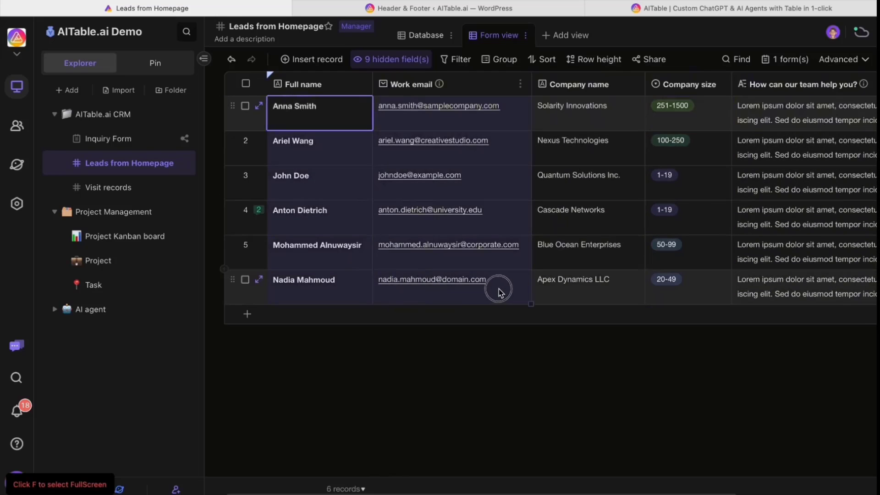
click(522, 289)
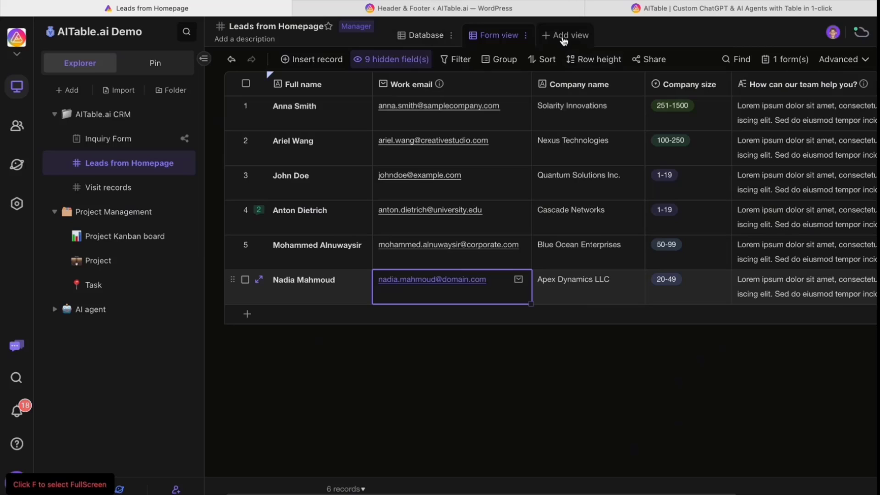
Create a new form from the Leads from Homepage view.
click(785, 60)
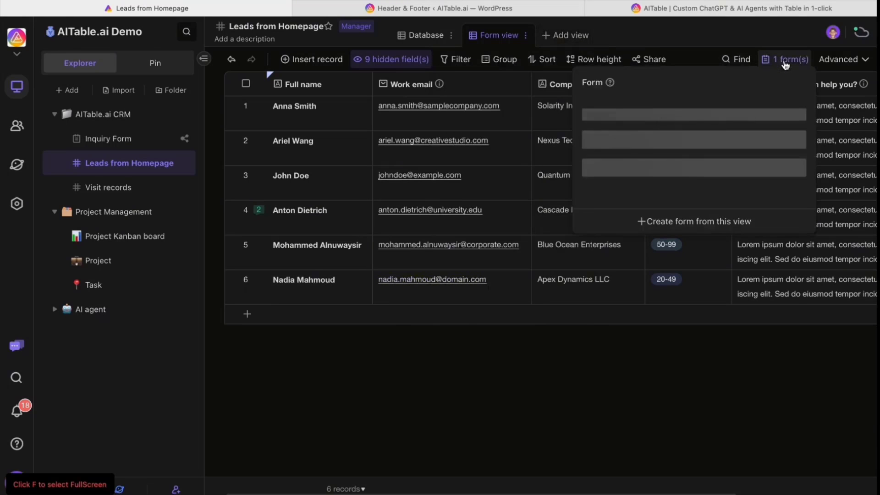
click(674, 223)
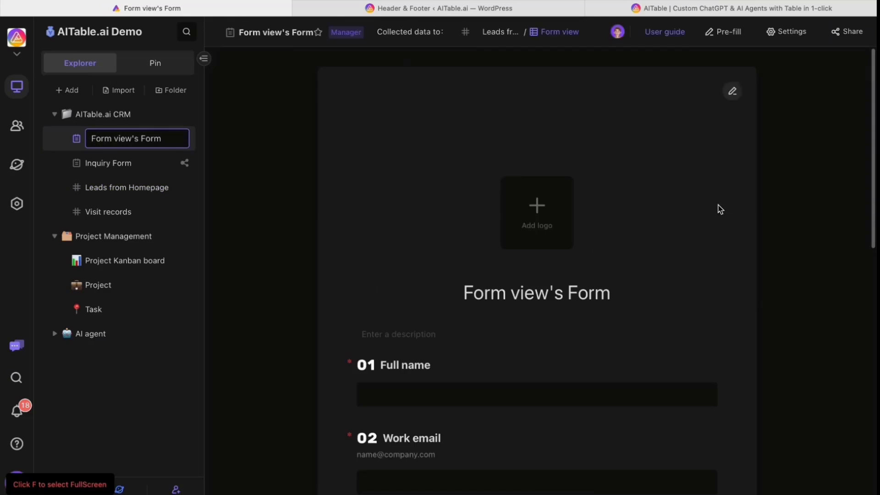
scroll(724, 296, down, 5)
scroll(723, 297, up, 5)
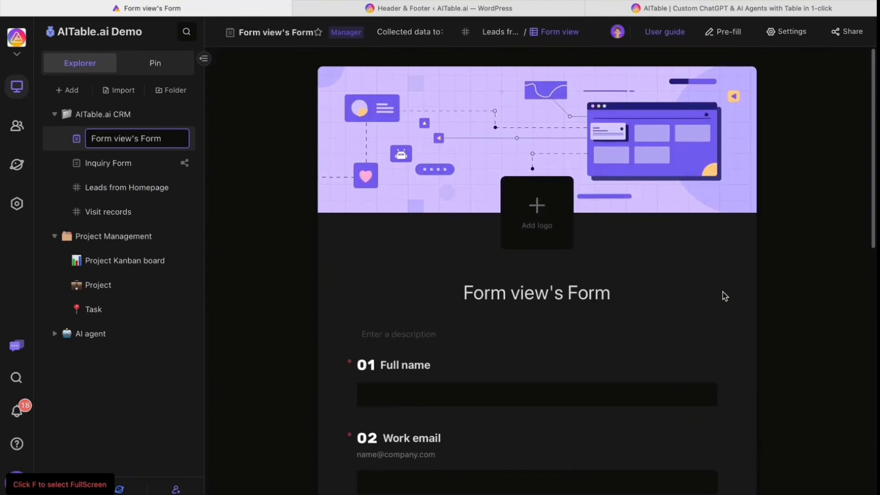
Hide the form's logo and cover, and collapse the Company size choices.
click(788, 32)
click(716, 115)
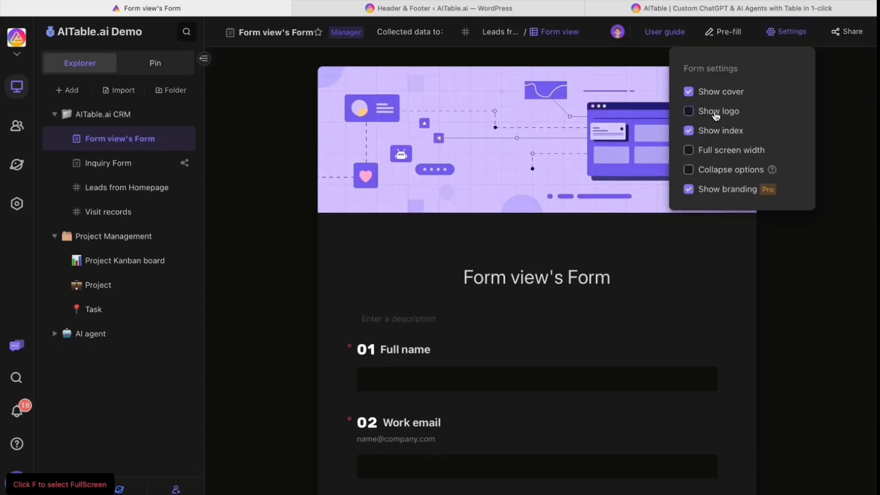
click(724, 95)
scroll(722, 275, down, 3)
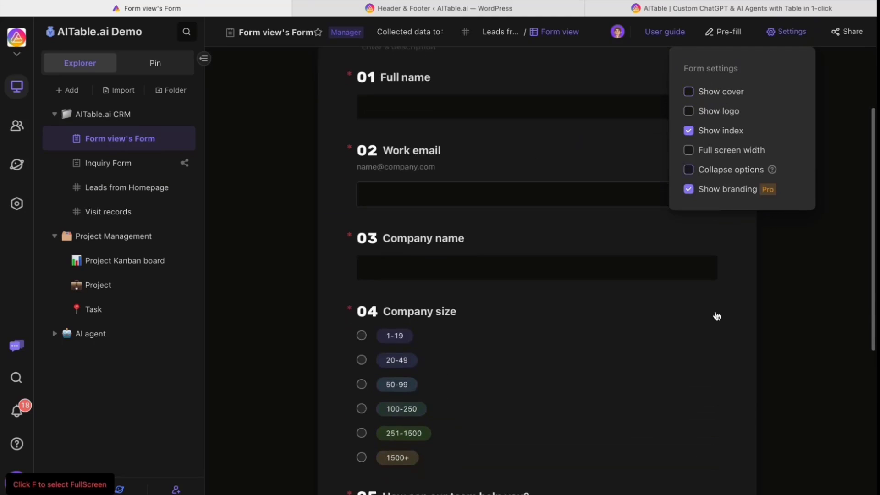
click(721, 170)
click(784, 268)
scroll(594, 257, up, 2)
scroll(595, 258, down, 1)
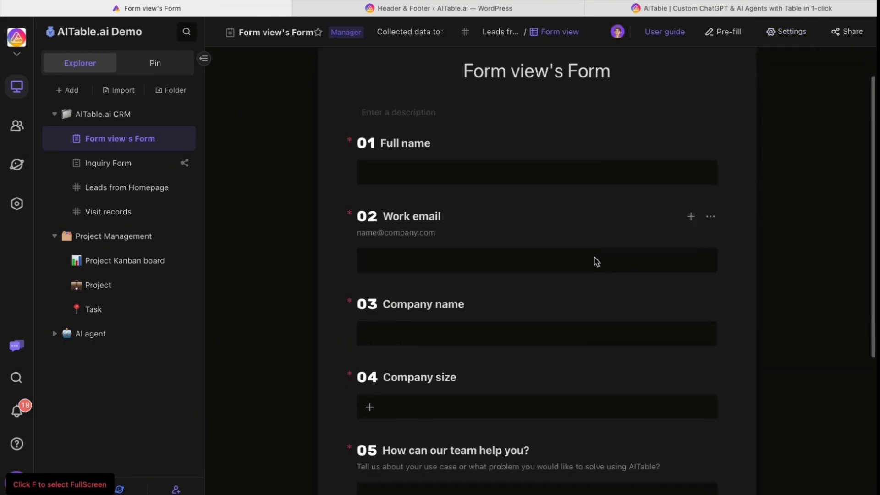
scroll(569, 245, up, 2)
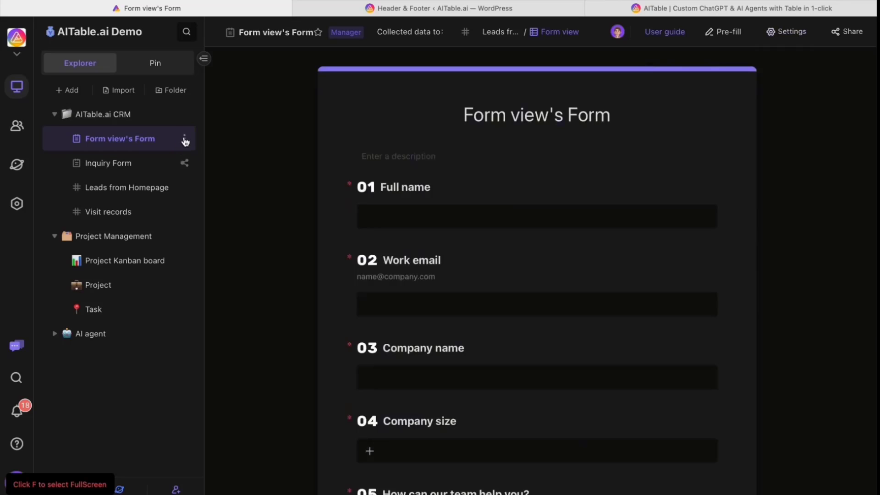
Browse between the Inquiry Form, the new form and the Leads from Homepage table.
click(184, 139)
click(245, 120)
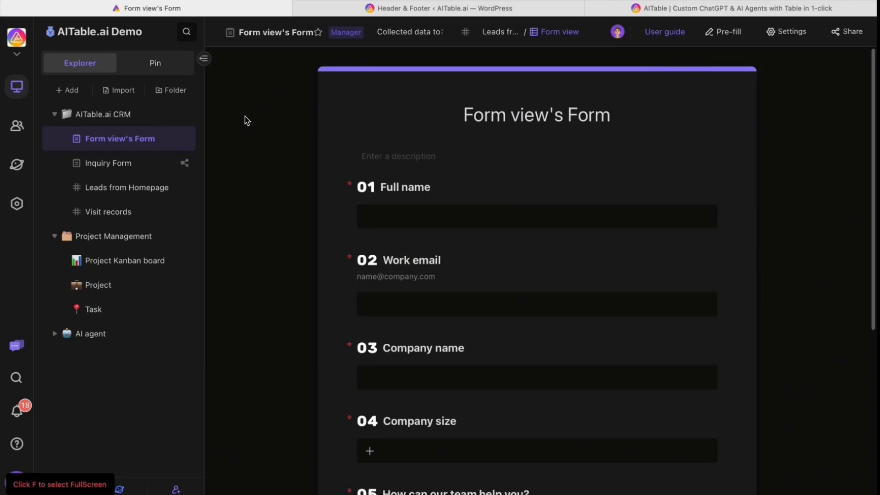
click(122, 164)
click(129, 188)
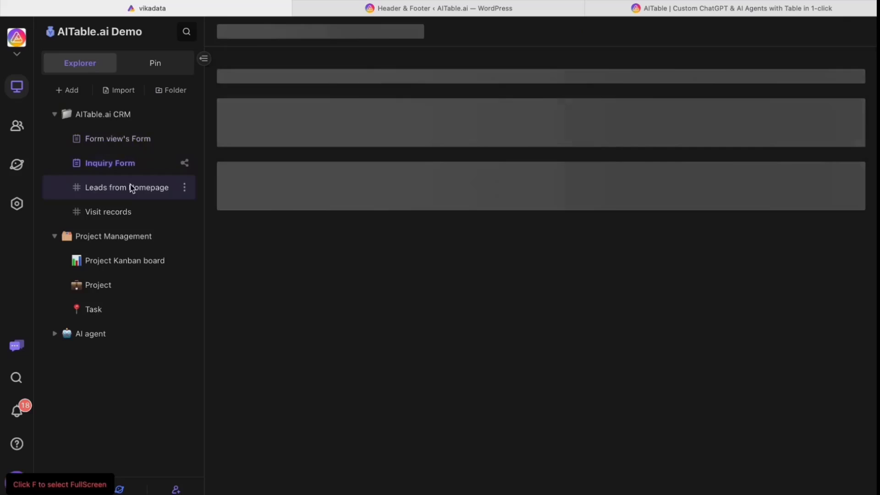
click(157, 145)
click(185, 139)
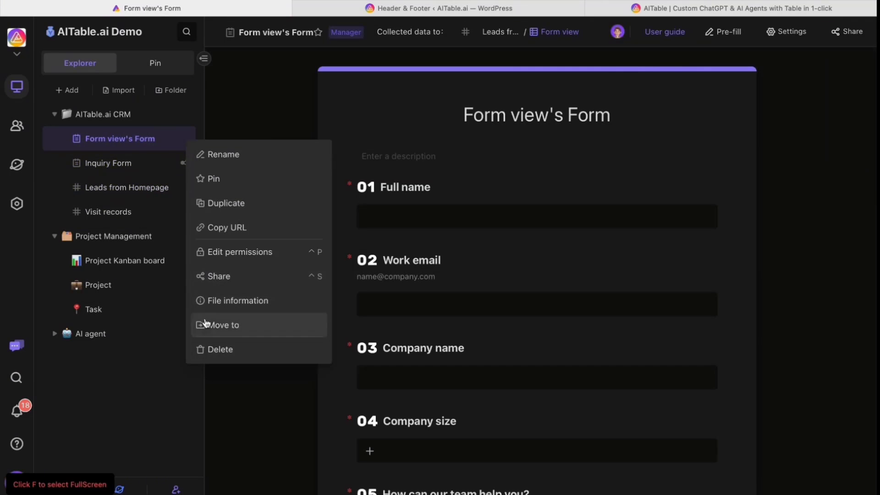
click(122, 177)
click(131, 165)
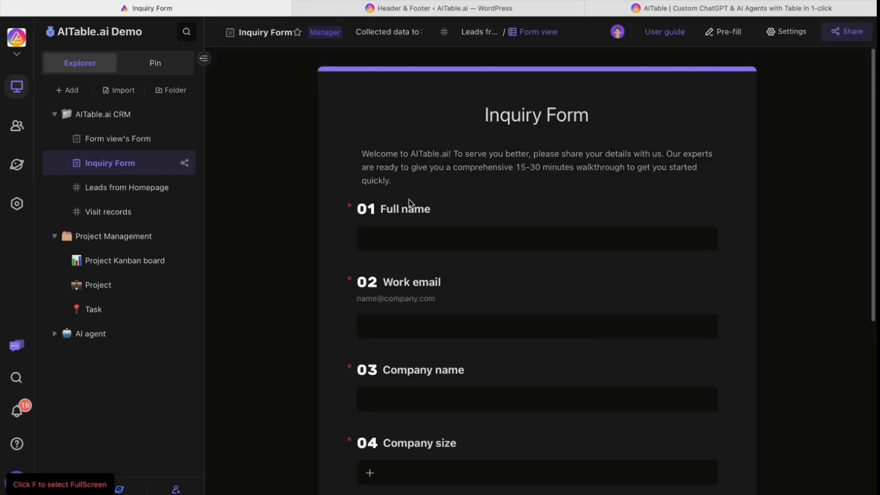
scroll(409, 203, down, 3)
scroll(409, 203, up, 3)
From the Leads from Homepage table, open the Lead notification to Slack automation.
click(132, 188)
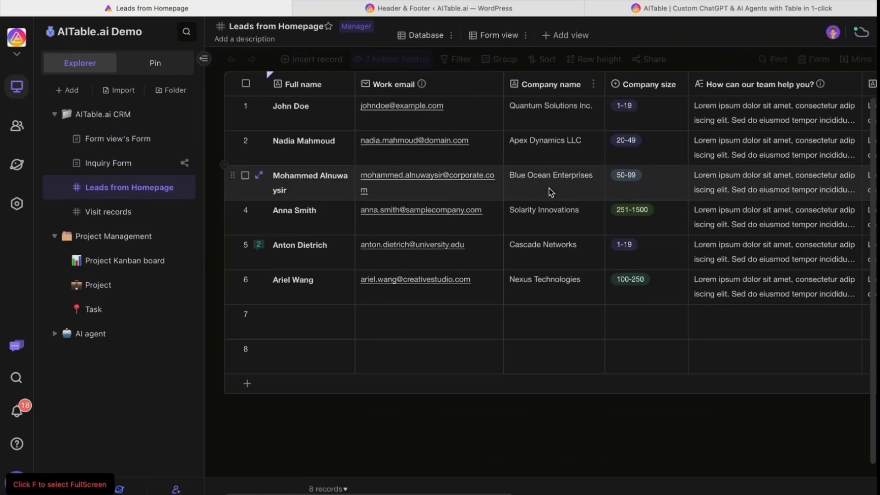
click(843, 59)
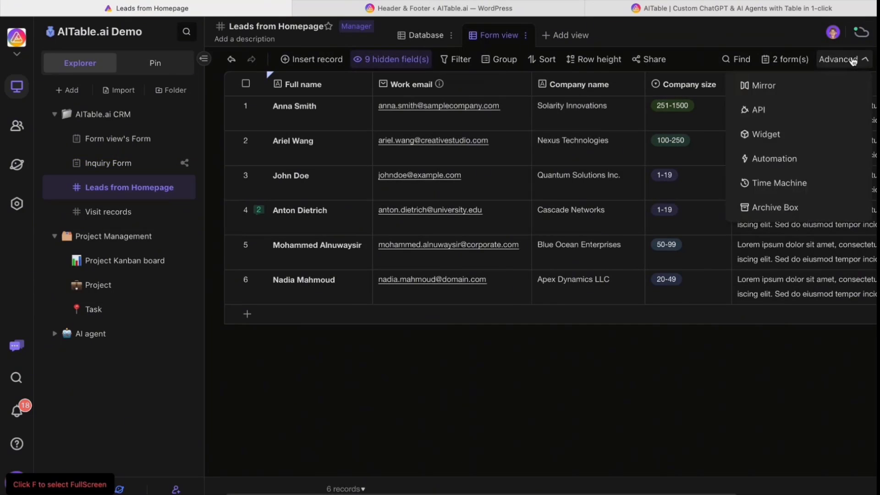
click(776, 161)
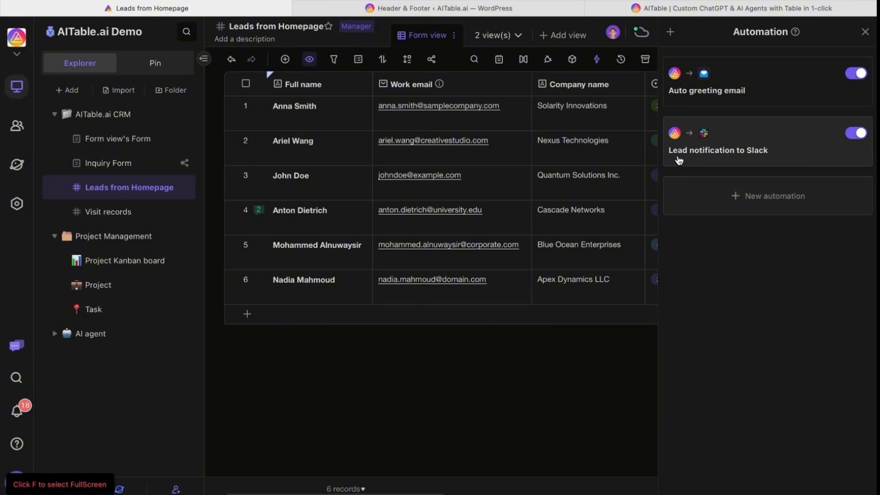
click(765, 157)
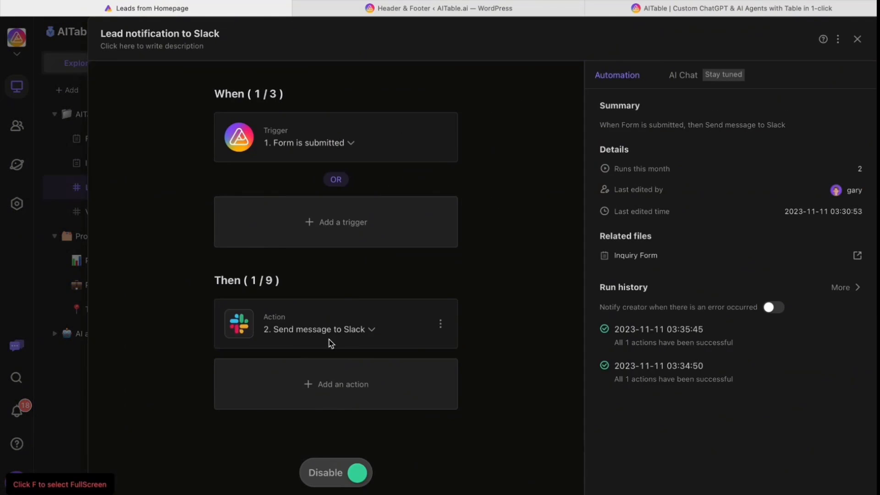
Inspect its form-submitted trigger and Send message to Slack action, then close the editor.
click(397, 134)
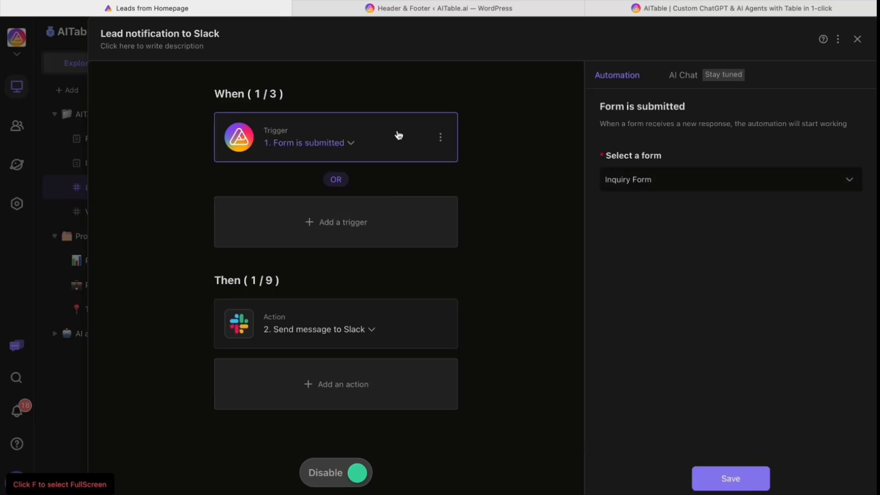
click(638, 185)
click(560, 192)
click(342, 331)
click(477, 284)
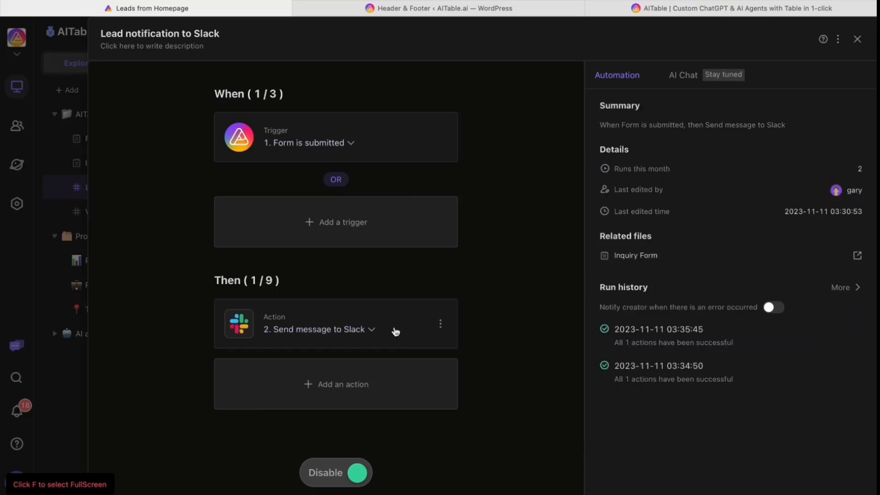
click(393, 330)
scroll(641, 306, down, 1)
scroll(651, 298, up, 1)
scroll(664, 287, down, 2)
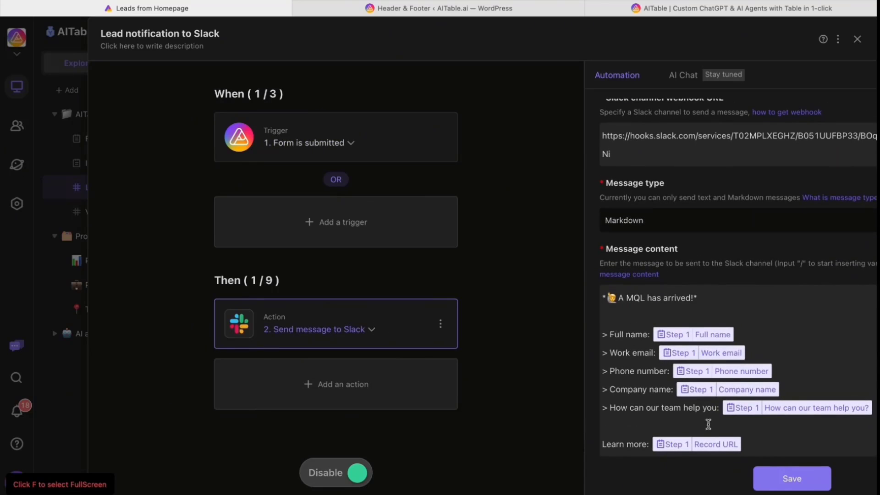
click(858, 40)
Review the Auto greeting email automation's trigger and Send mails action, then close its editor.
click(733, 95)
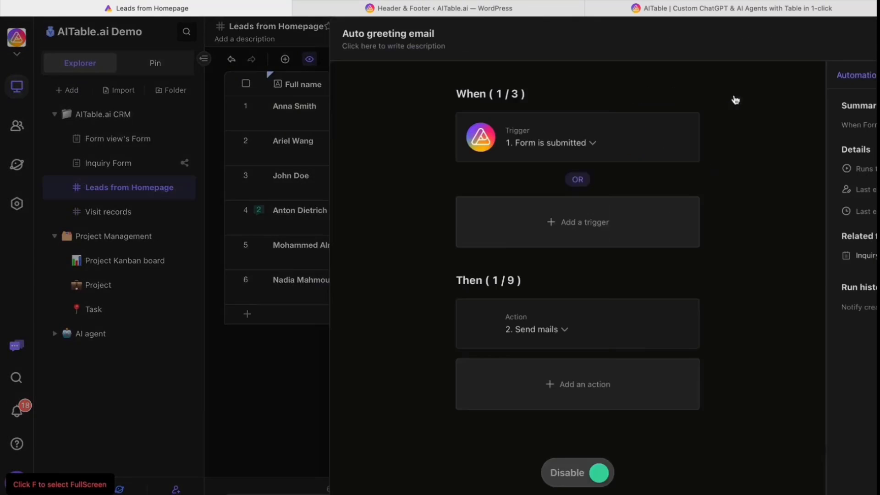
click(330, 145)
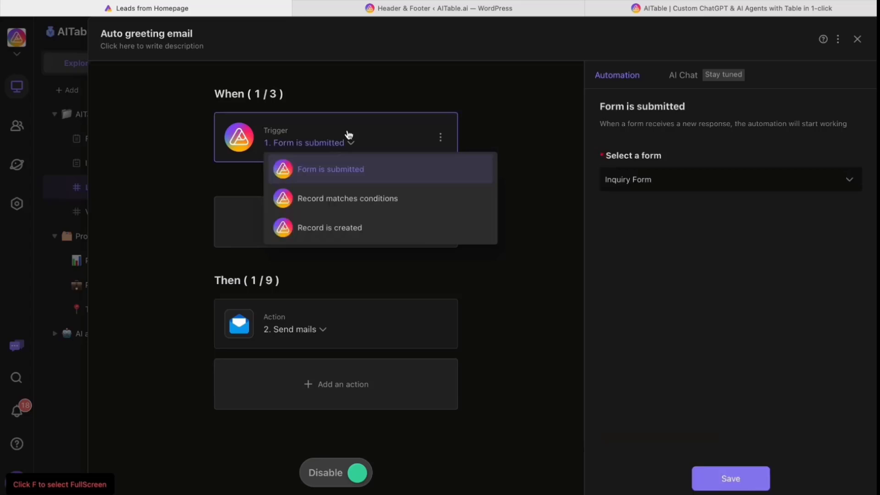
click(484, 122)
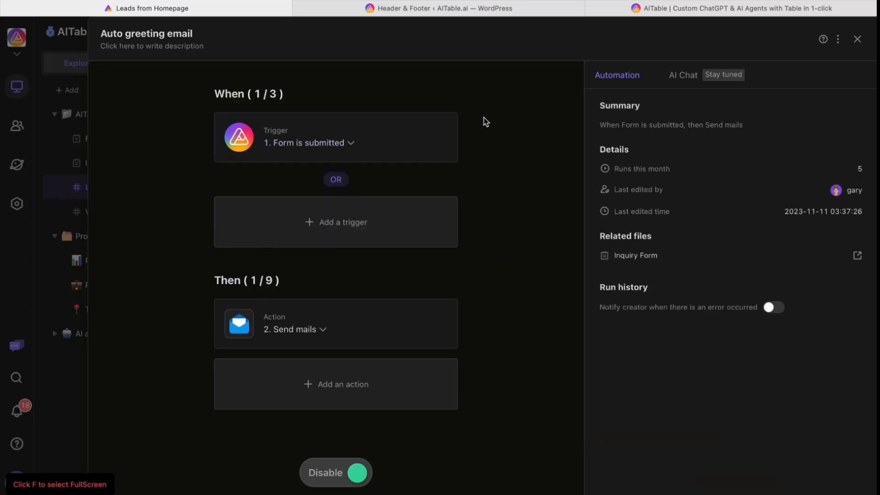
click(324, 321)
scroll(691, 394, down, 6)
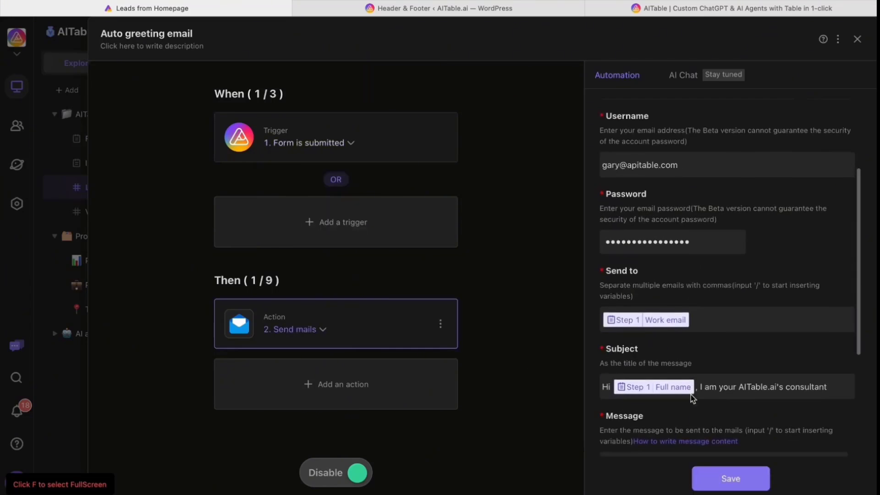
scroll(709, 349, down, 5)
scroll(654, 348, up, 10)
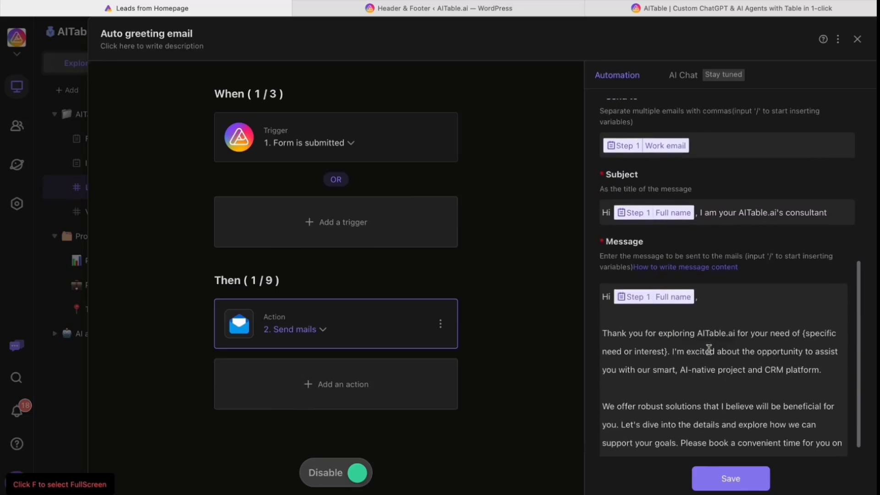
scroll(716, 318, down, 3)
scroll(668, 360, up, 5)
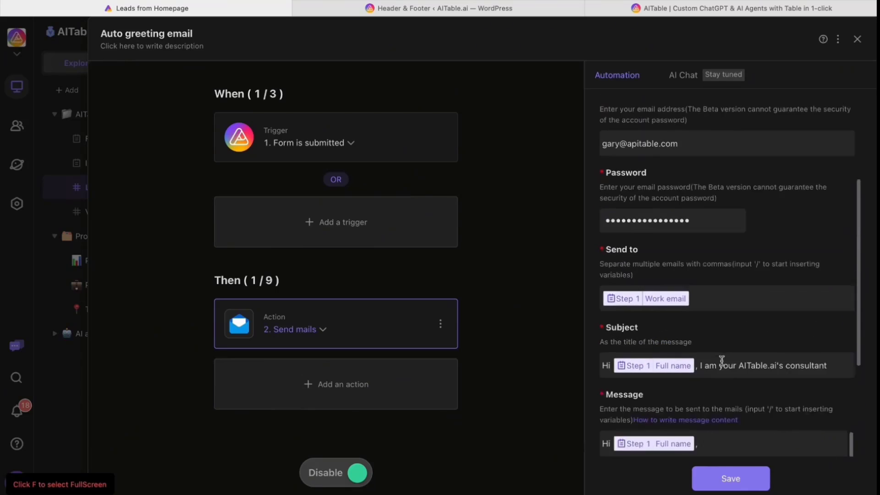
click(858, 40)
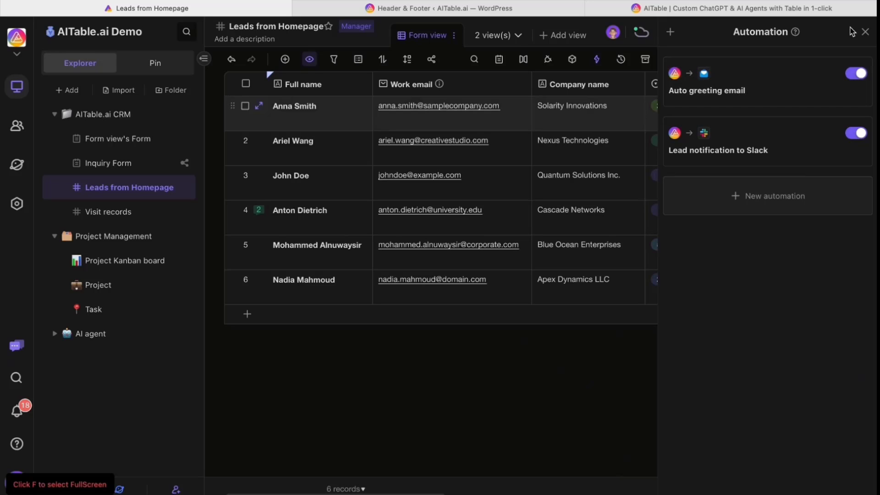
Copy the Inquiry Form's public share link and load it in a new browser tab.
click(865, 32)
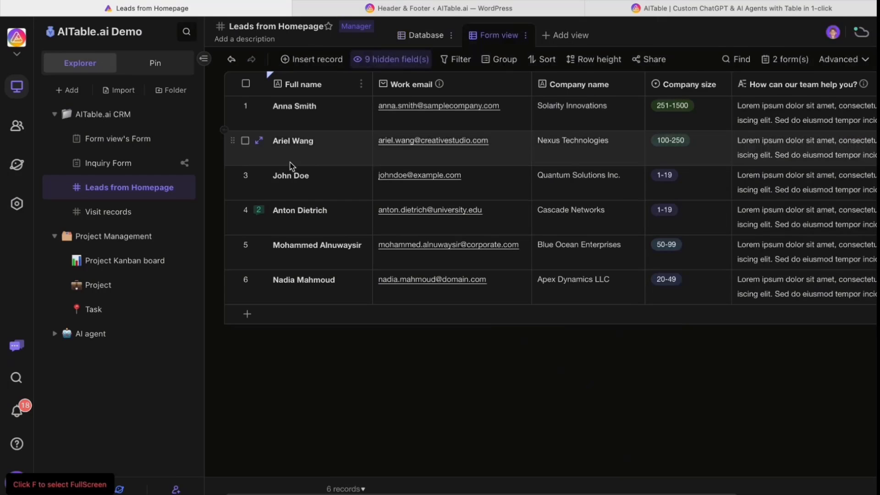
click(125, 166)
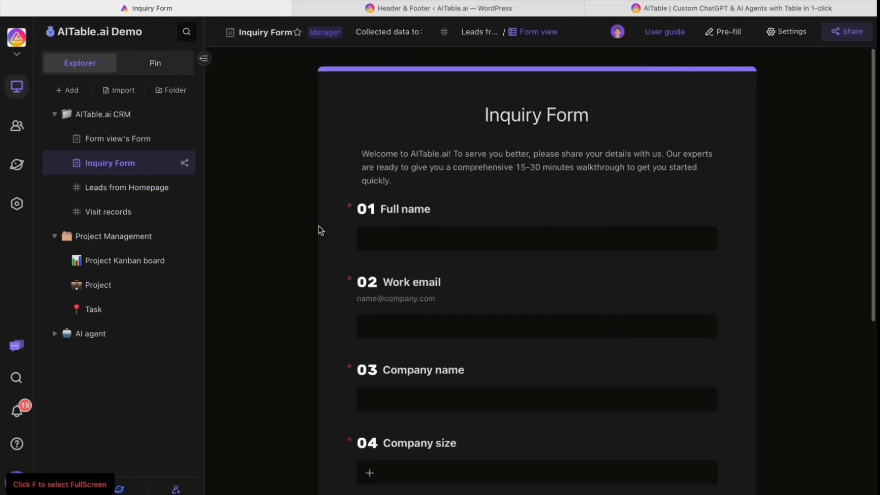
scroll(417, 238, down, 2)
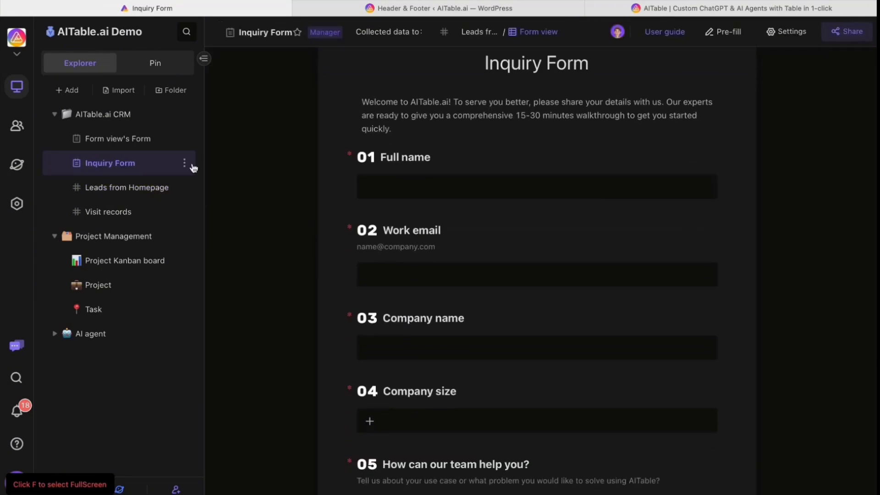
click(191, 166)
click(229, 298)
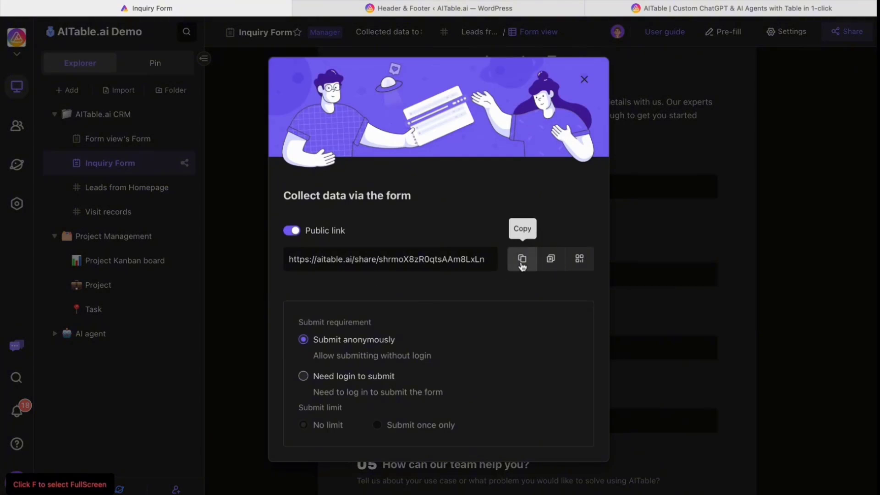
click(522, 259)
click(584, 79)
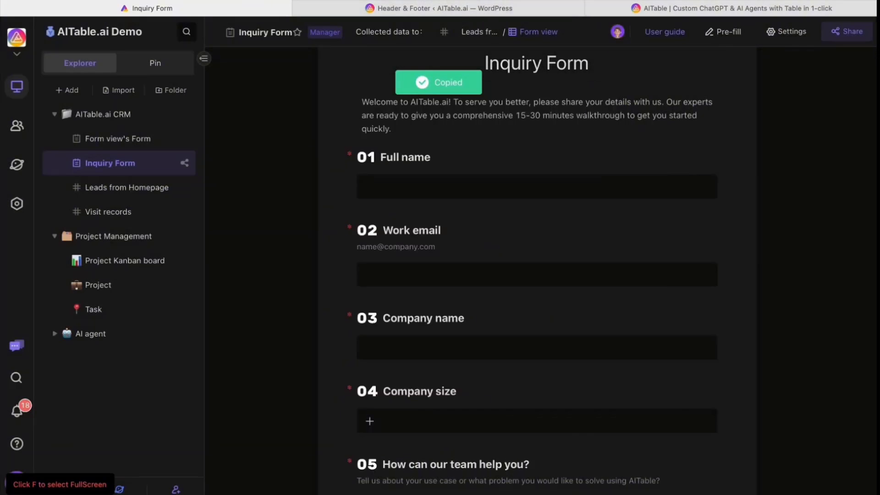
key(super+t)
key(super+v)
key(Return)
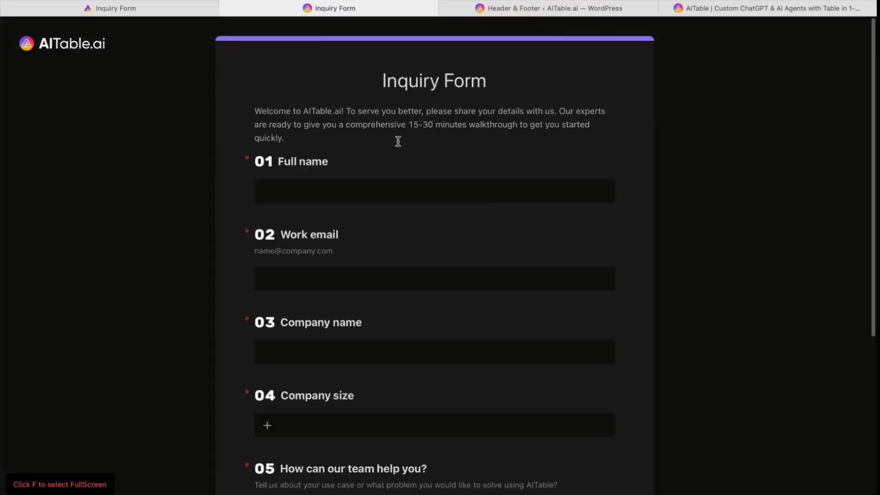
Fill in the lead's full name, work email and company name APITable Ltd. on the form.
click(327, 193)
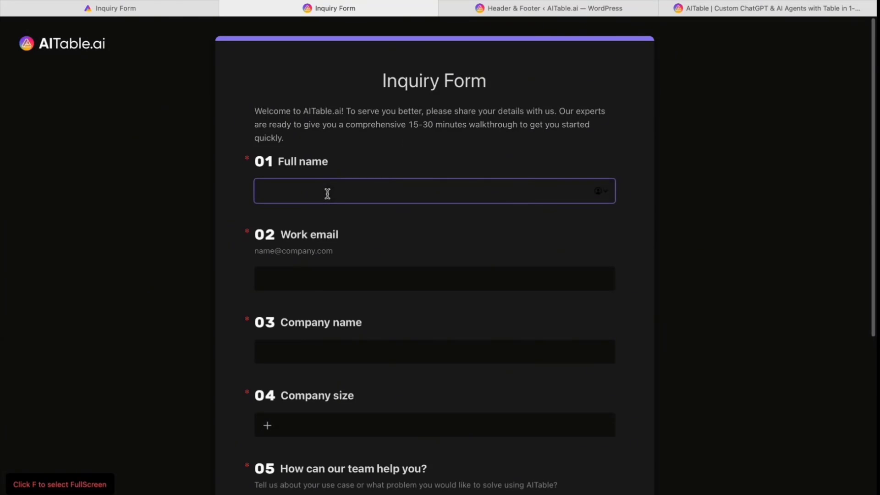
click(365, 284)
scroll(308, 288, down, 3)
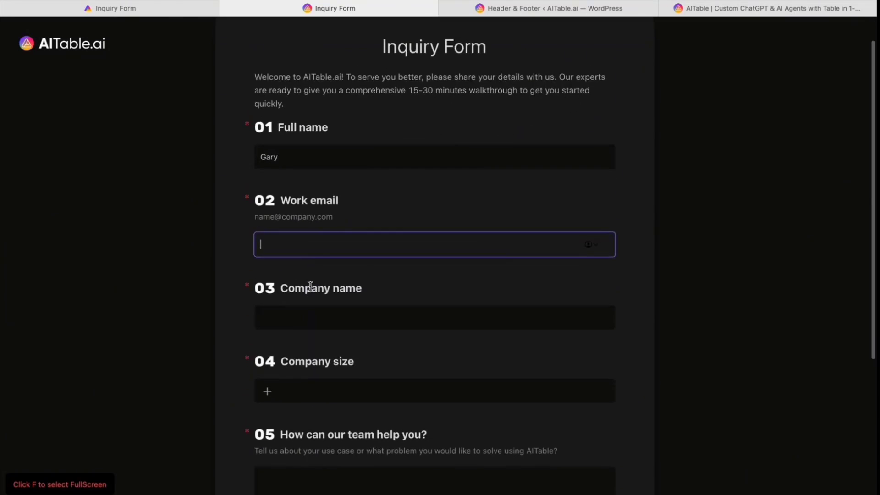
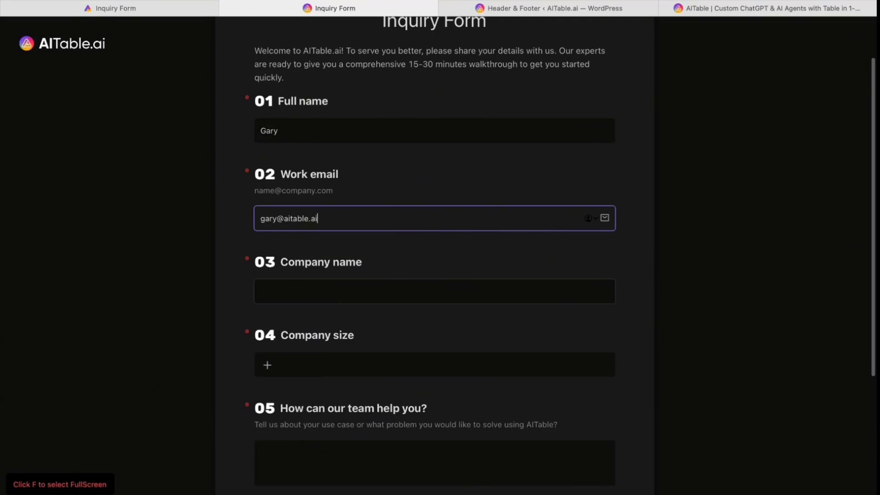
scroll(317, 363, down, 3)
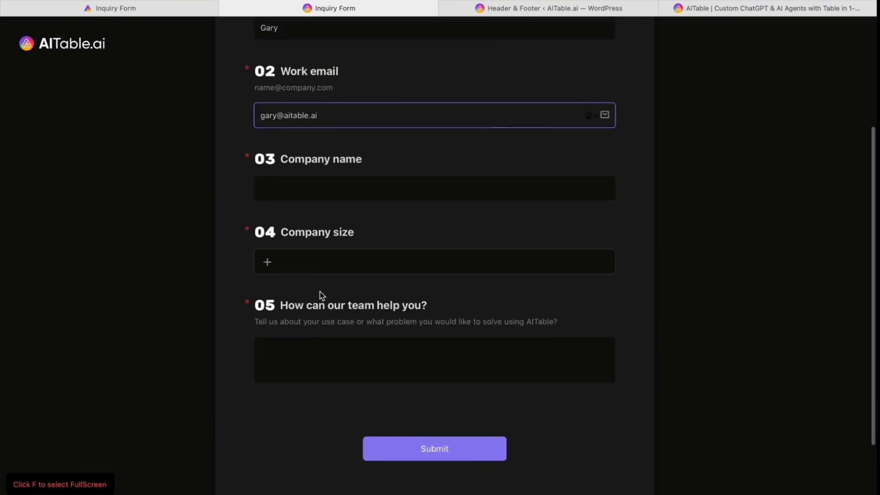
click(320, 184)
text(APITable Ltd.)
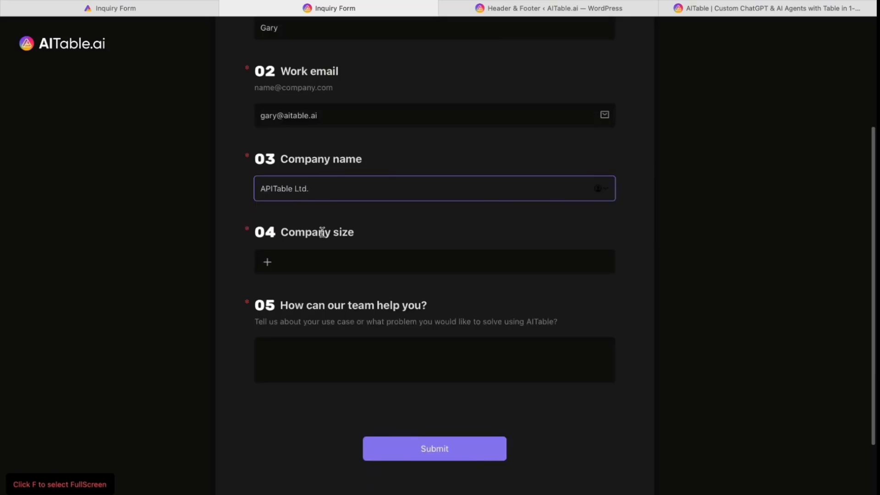
scroll(317, 224, down, 2)
Choose company size 20-49, answer how the team can help, and submit the inquiry.
click(308, 213)
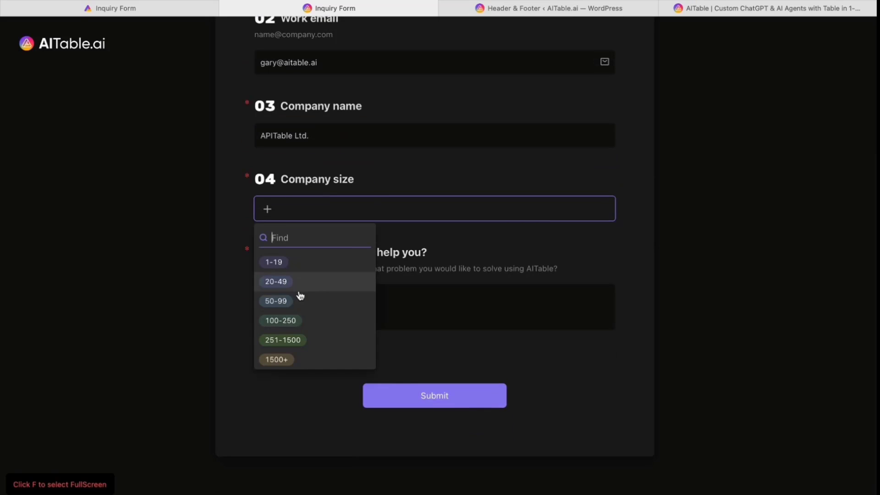
click(299, 291)
click(321, 312)
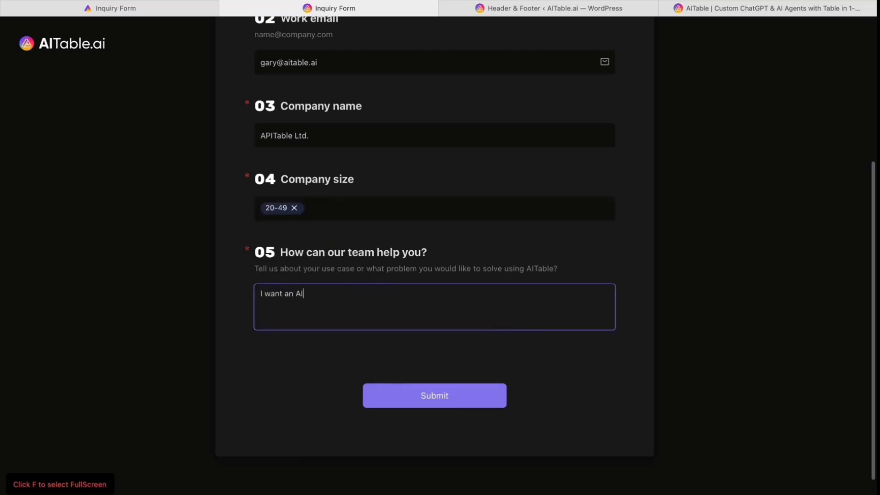
click(424, 395)
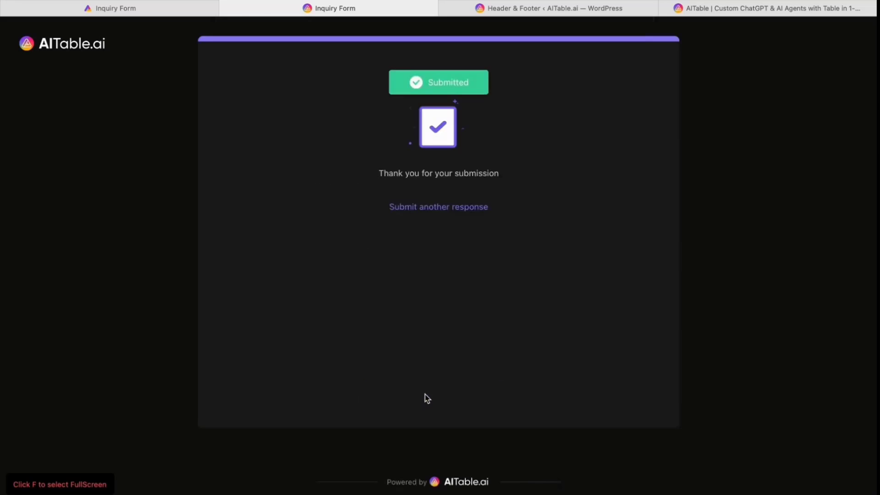
click(163, 9)
Open Leads from Homepage and inspect the new APITable Ltd. lead's name, email and help request.
click(134, 191)
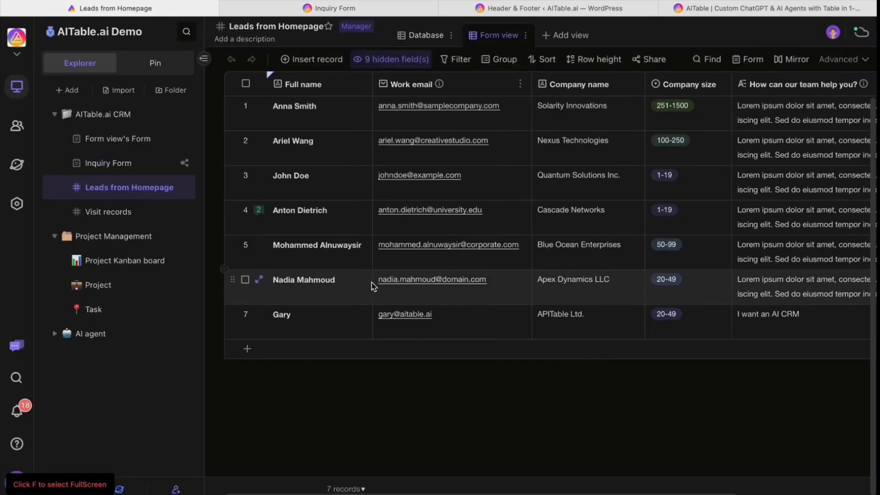
click(297, 325)
click(758, 330)
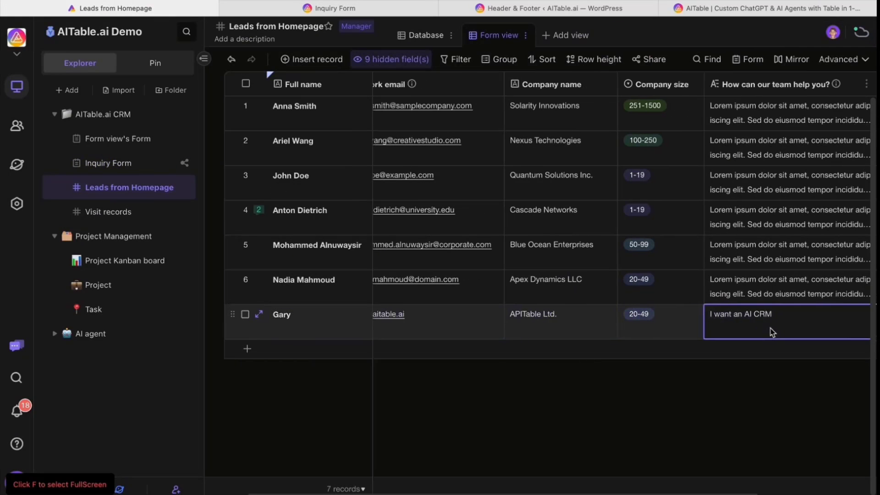
scroll(596, 391, left, 1)
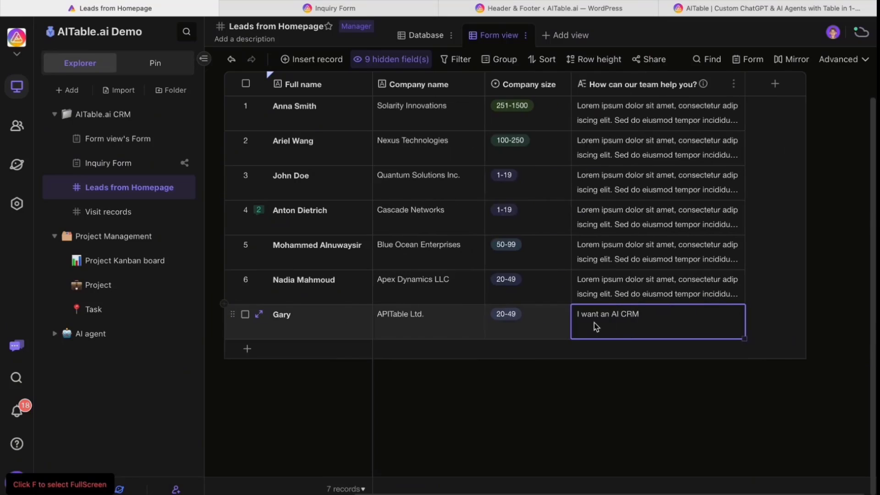
click(324, 336)
click(473, 320)
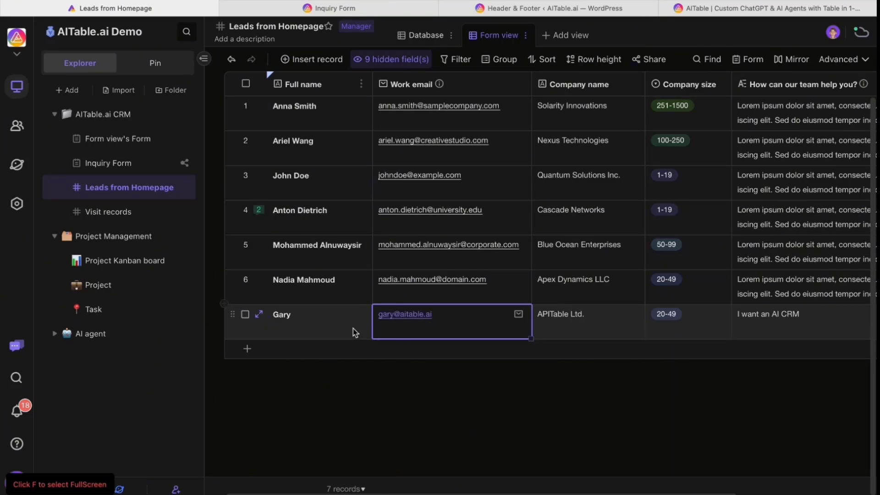
click(354, 330)
click(413, 330)
mouse_move(354, 477)
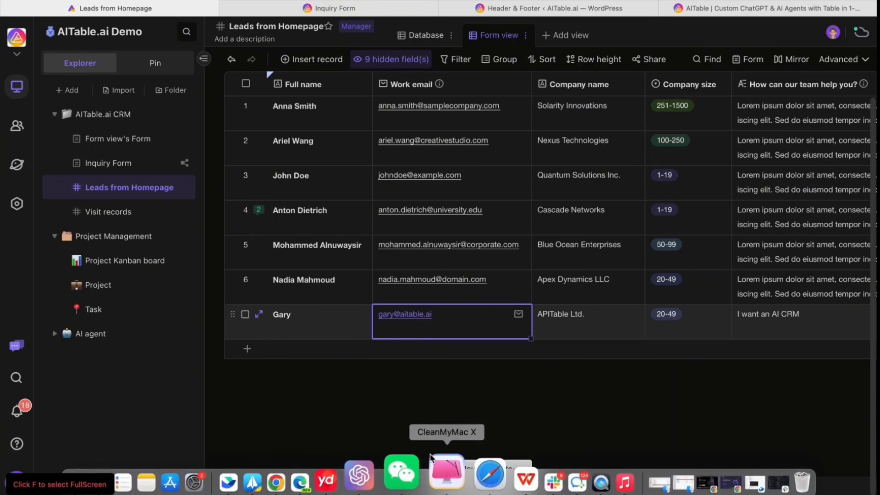
Read the 'I am your AITable.ai's consultant' greeting email in Spark Mail, then close it.
click(290, 475)
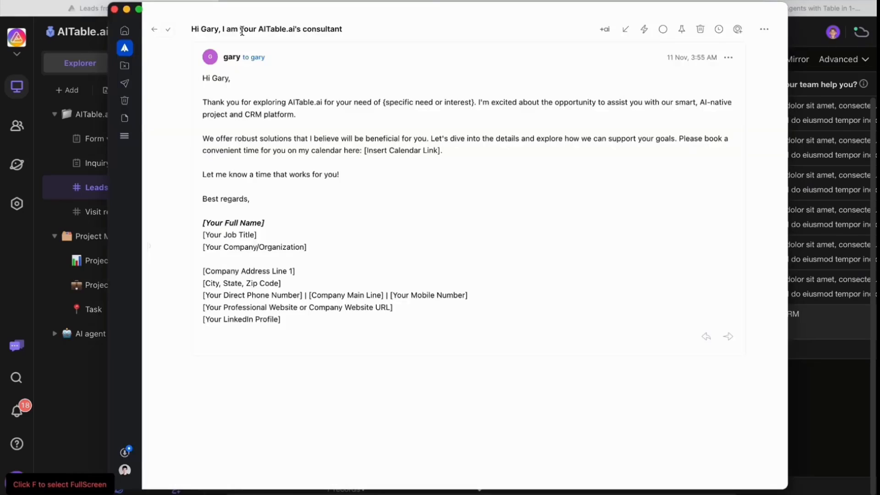
drag(220, 31, 362, 35)
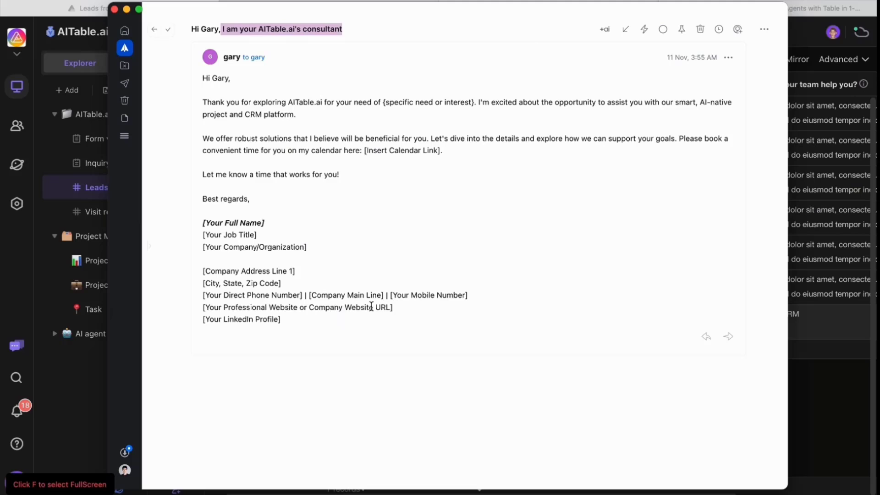
click(289, 124)
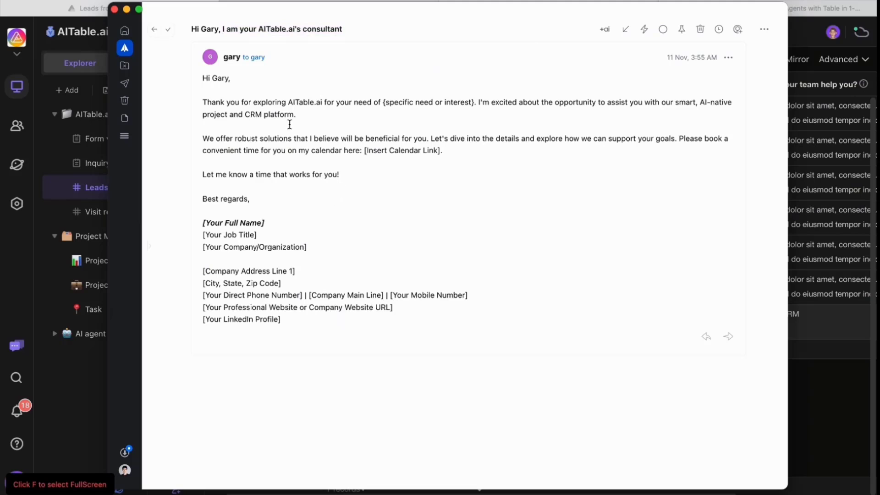
click(154, 29)
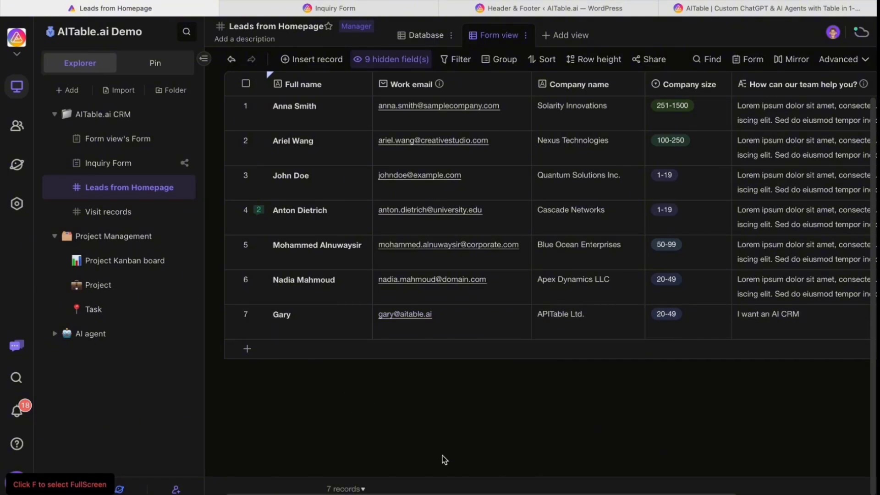
In #product-marketing, find the 'A MQL has arrived!' message and follow its link to the lead record.
click(517, 472)
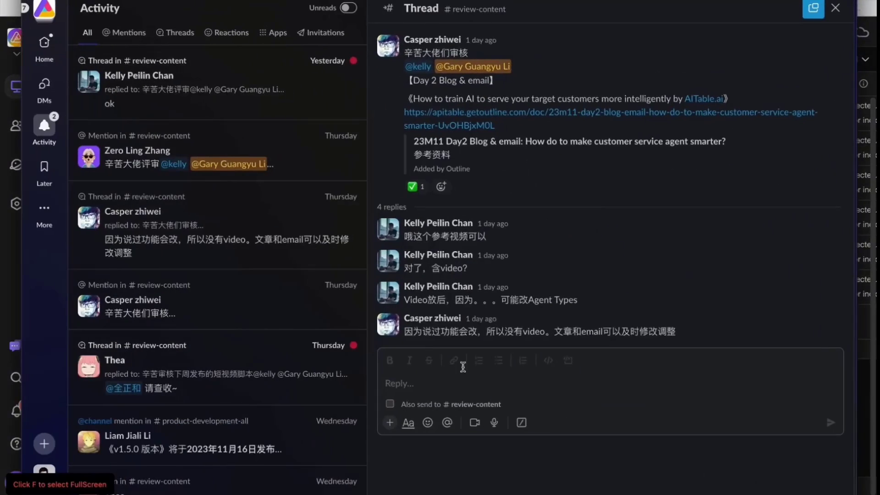
click(44, 46)
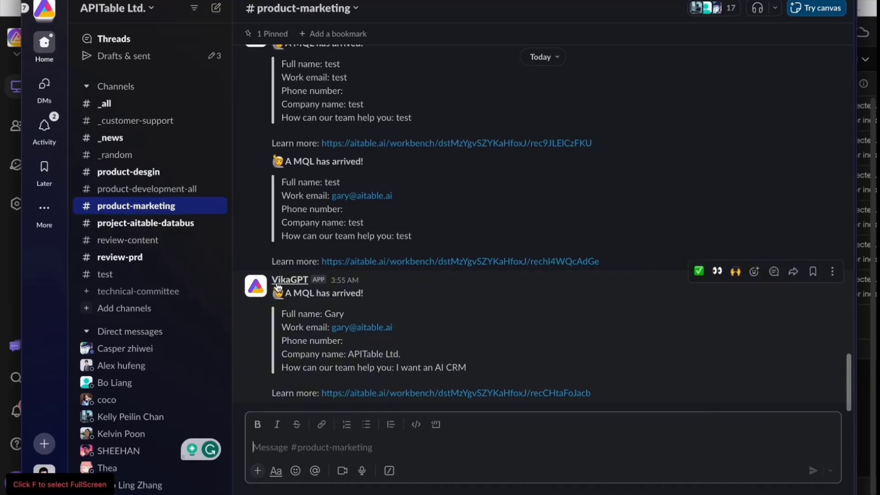
drag(277, 289, 460, 370)
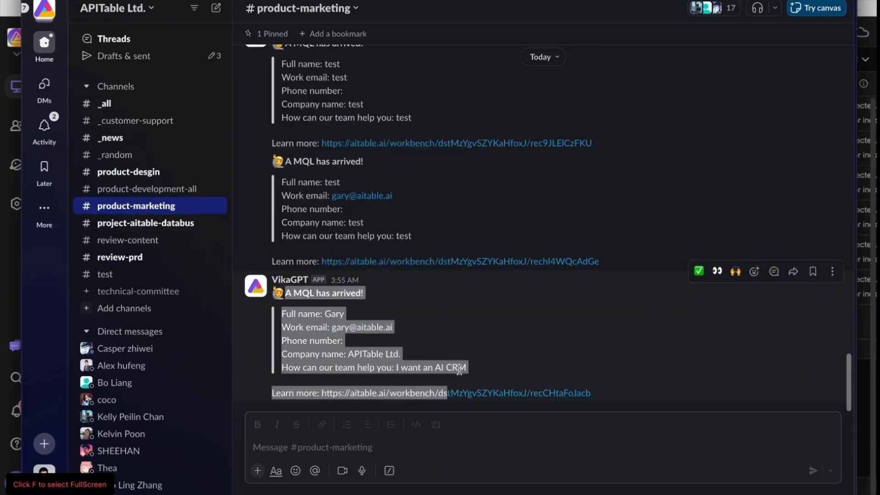
click(429, 369)
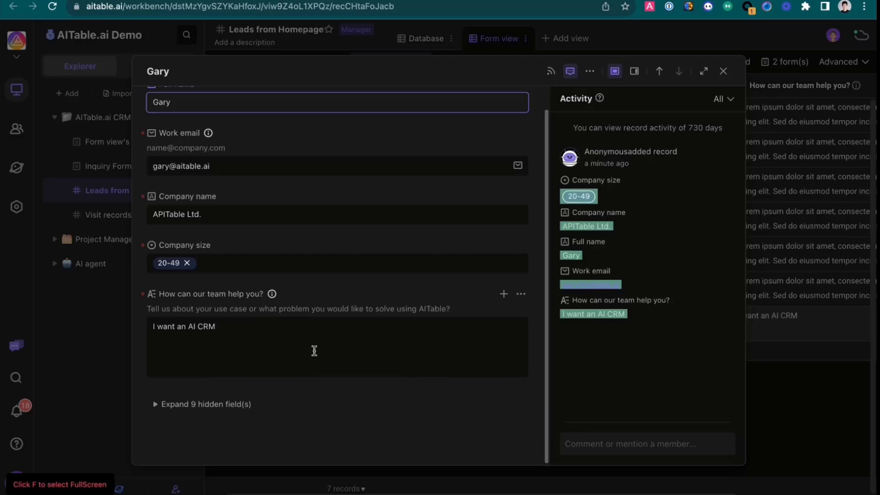
Close the APITable Ltd. lead record and return to the browser's Leads from Homepage table.
click(724, 73)
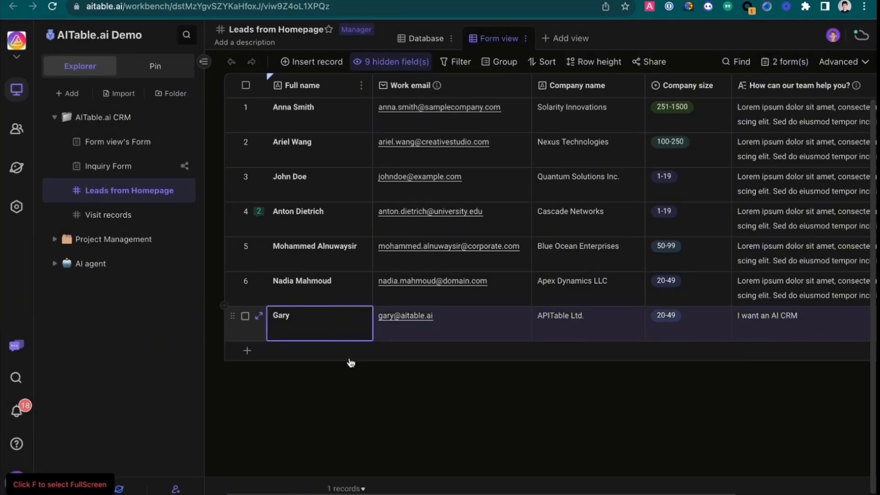
mouse_move(349, 485)
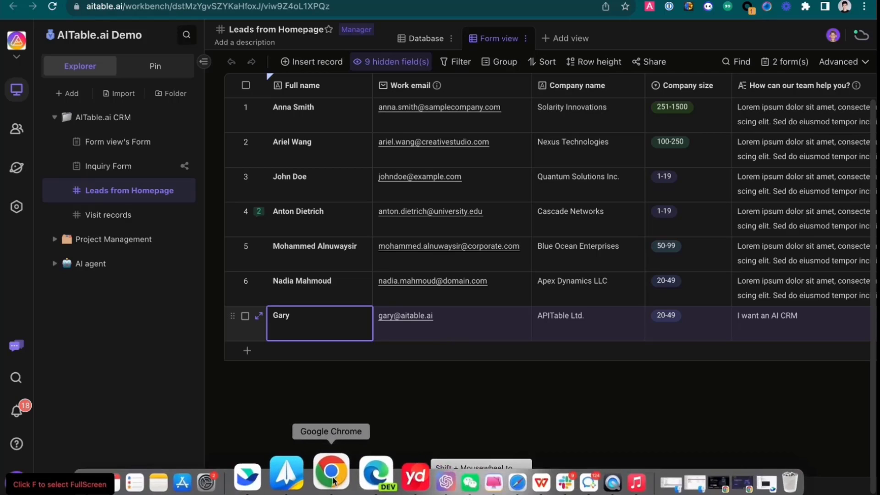
click(477, 482)
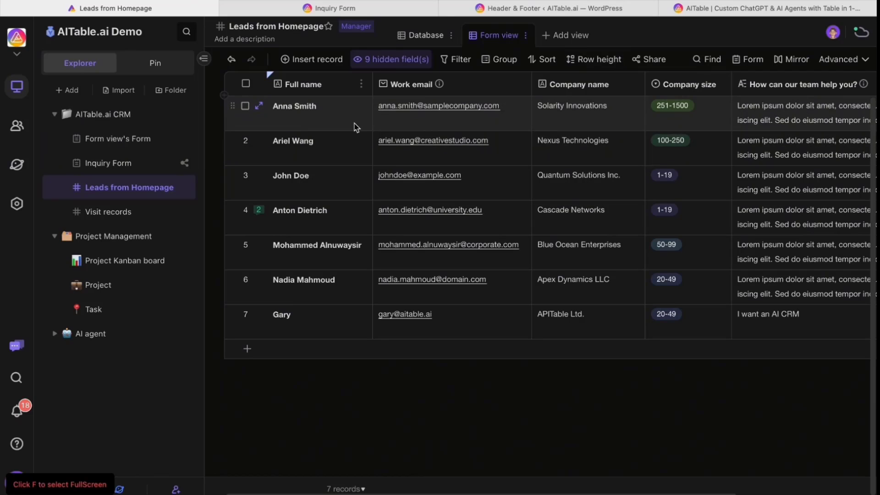
Browse the AITable Chatbot Q&A questions and answers, then open the AI agent folder's add menu.
click(352, 125)
click(339, 185)
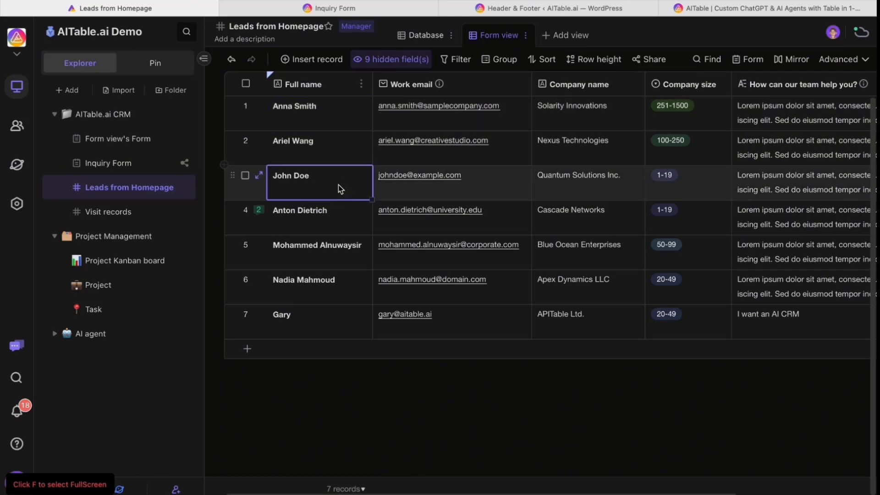
click(55, 333)
click(121, 363)
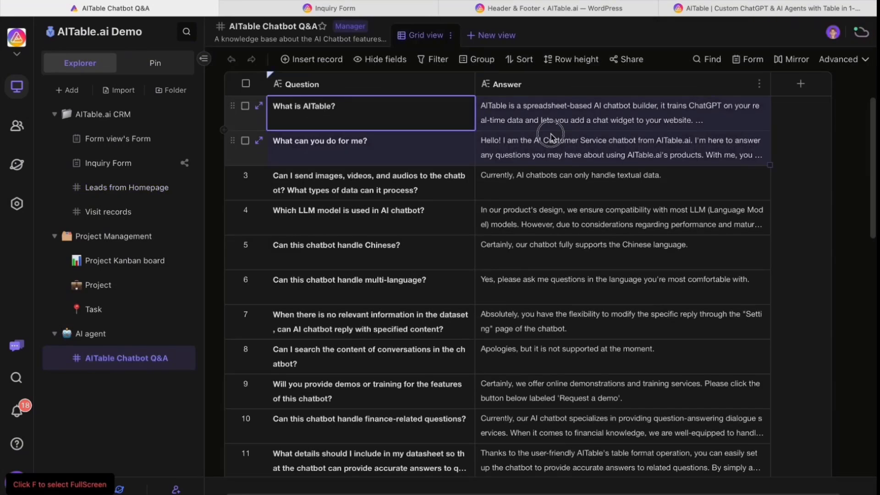
click(389, 178)
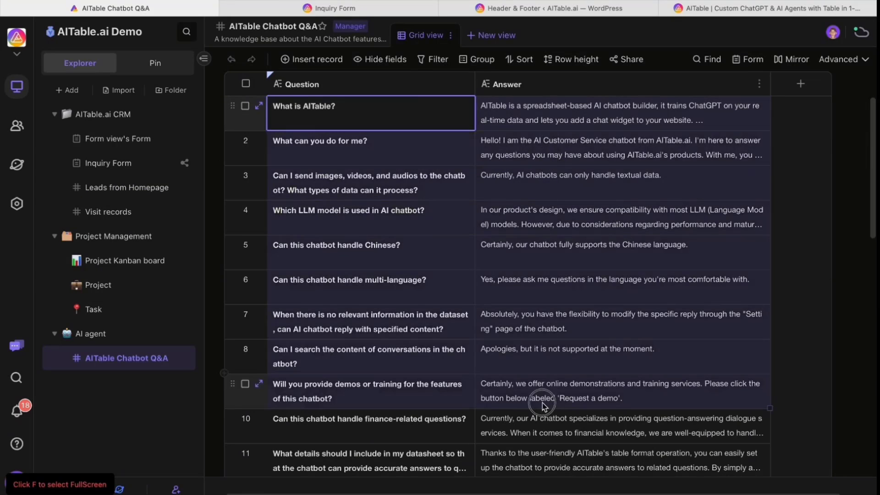
click(550, 323)
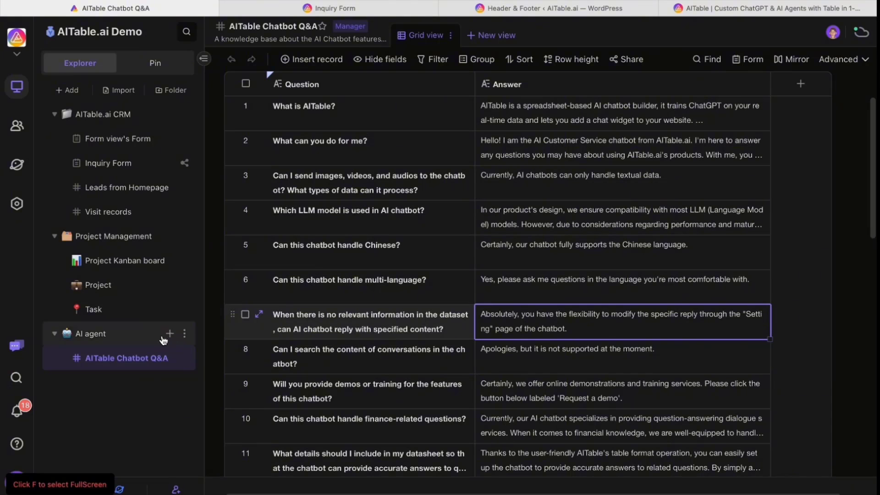
click(166, 340)
click(168, 337)
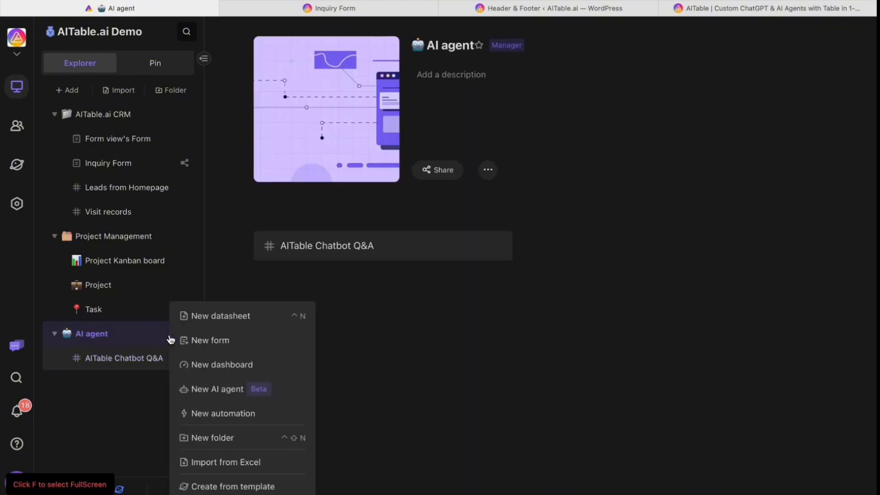
Create a Q&A-type AI agent with the AITable Chatbot Q&A datasheet as its dataset.
click(219, 397)
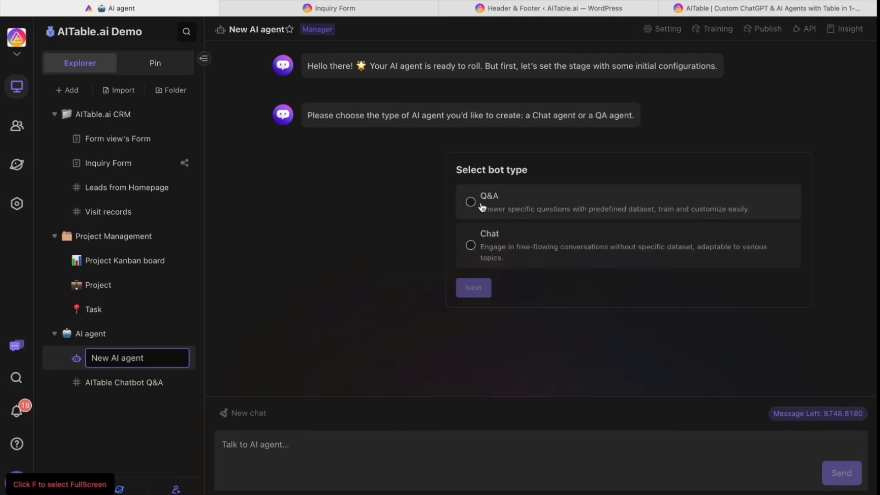
click(493, 206)
click(479, 288)
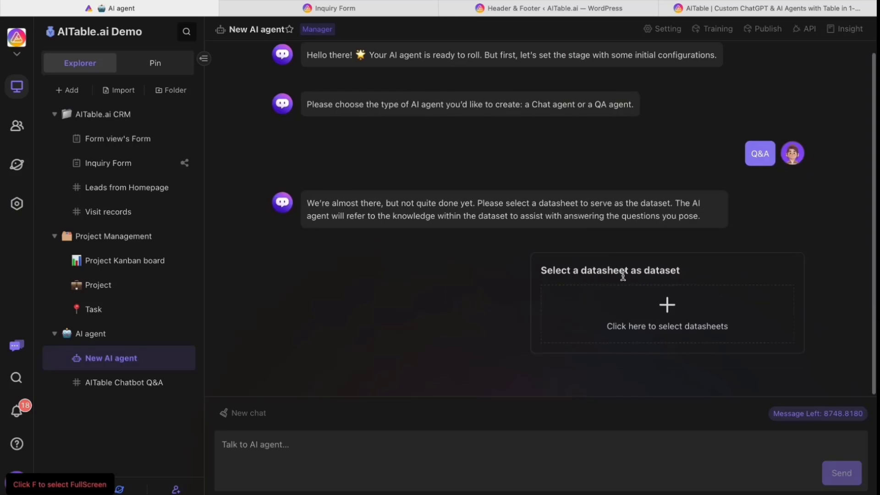
click(647, 319)
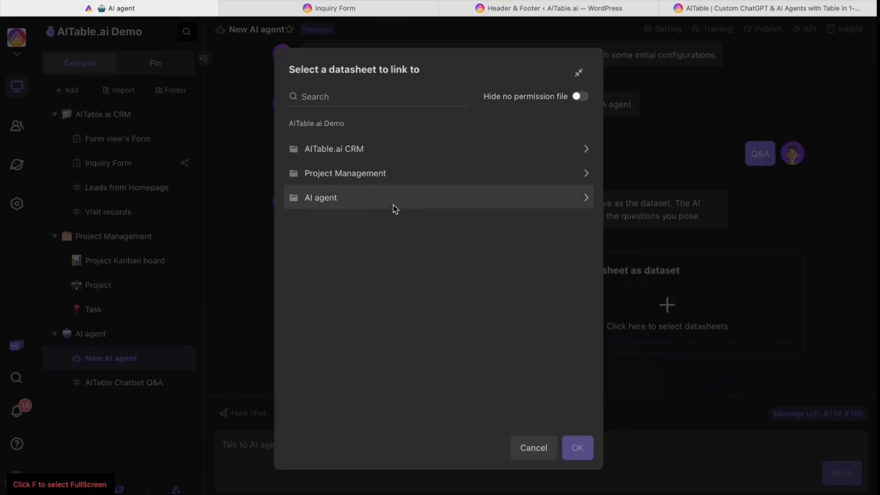
click(364, 199)
click(375, 154)
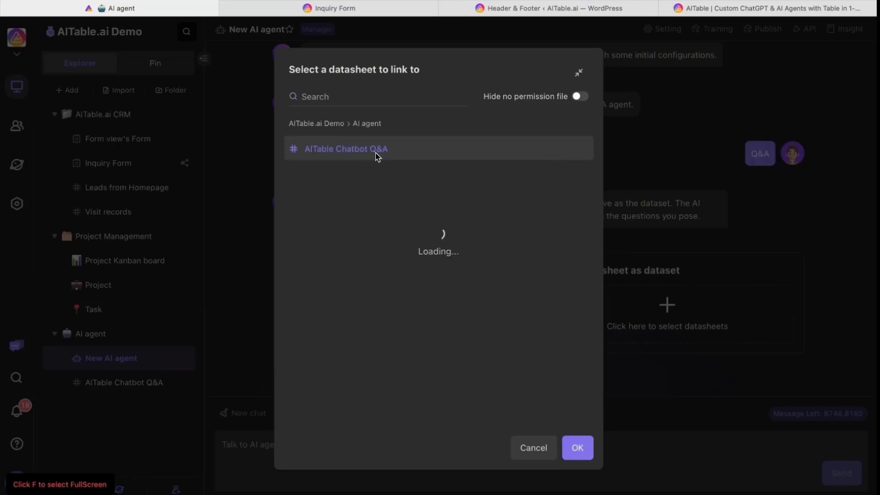
click(578, 449)
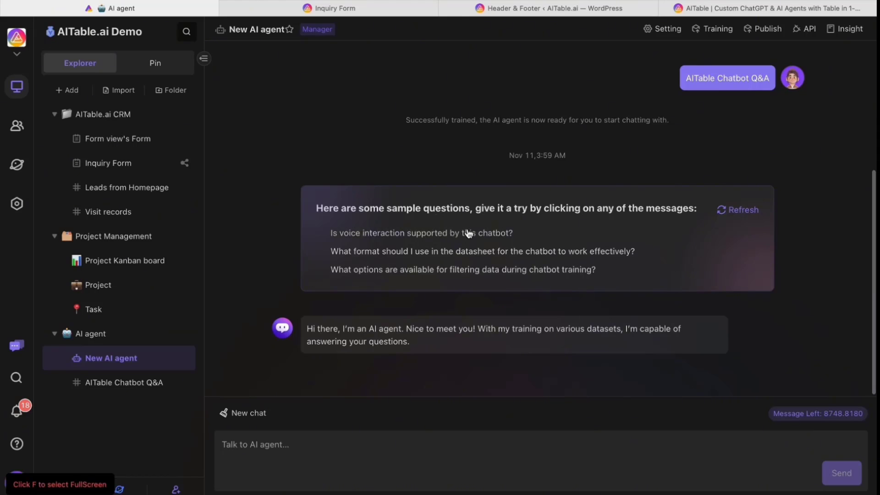
Ask the AI agent 'what is aitable?' in the chat.
click(316, 458)
text(wha)
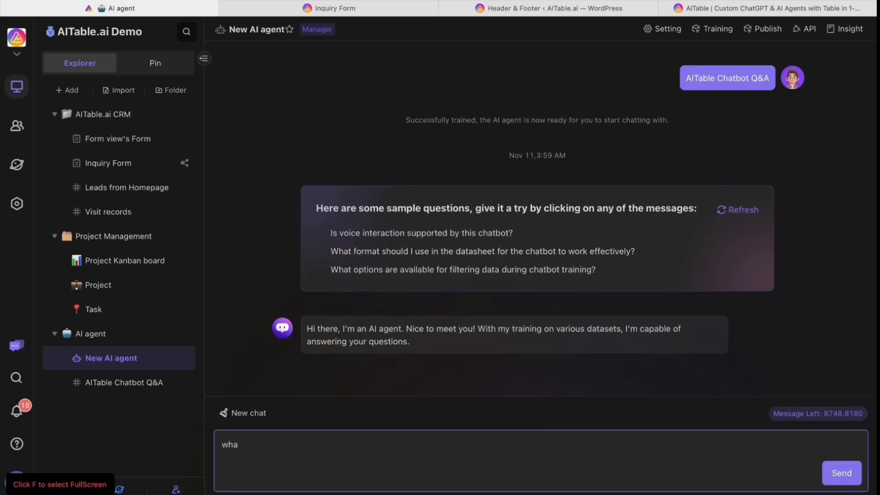
text(t is aitable?)
key(Return)
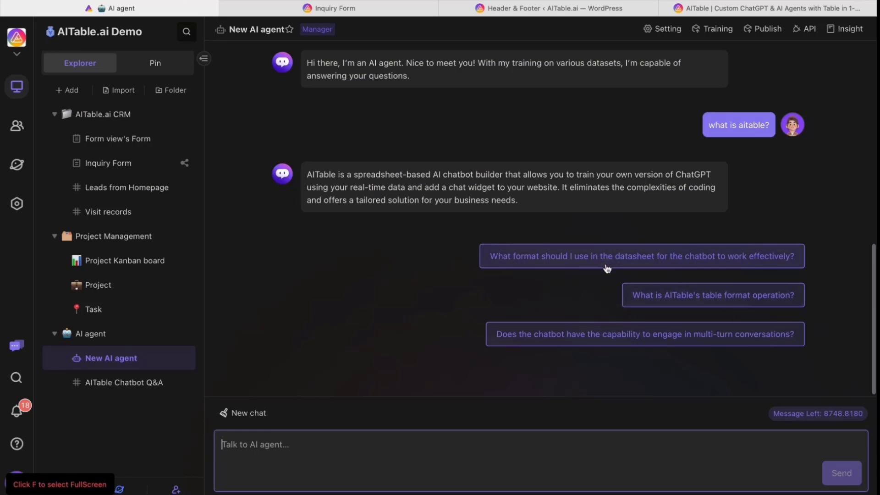
Link the Inquiry Form for collecting visitor information, save the settings, and start the form in chat.
click(662, 29)
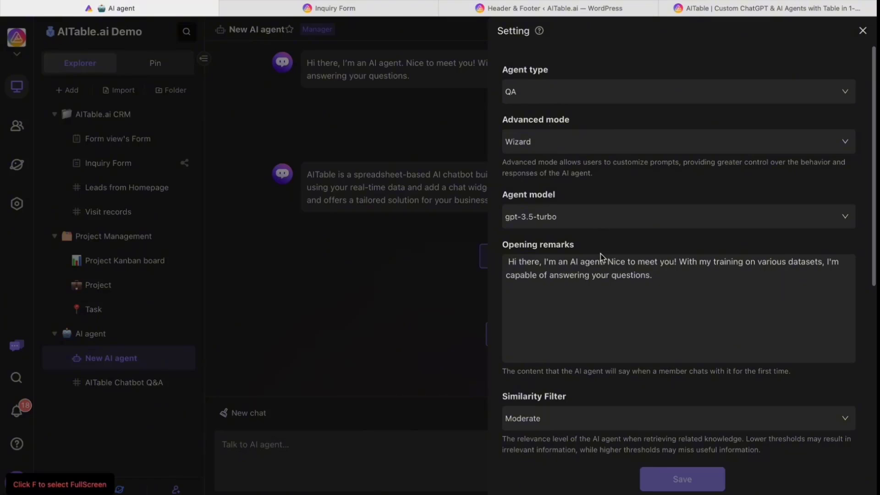
scroll(601, 258, down, 3)
scroll(602, 258, down, 5)
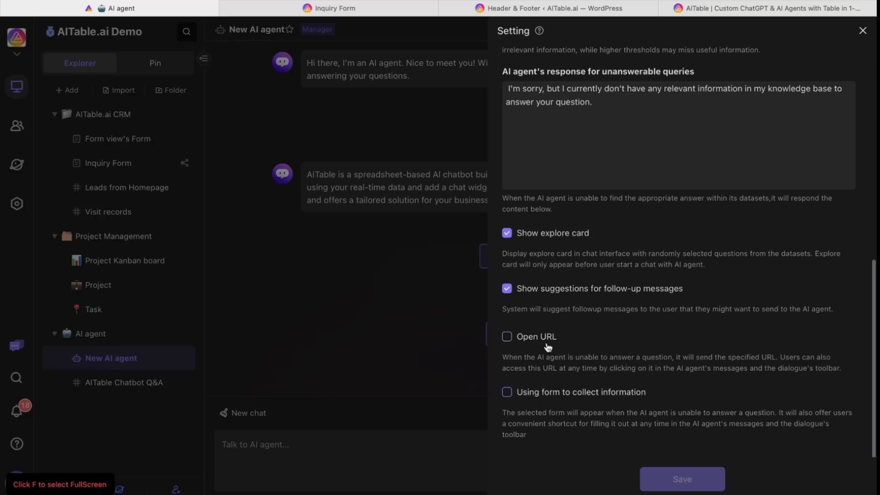
click(523, 399)
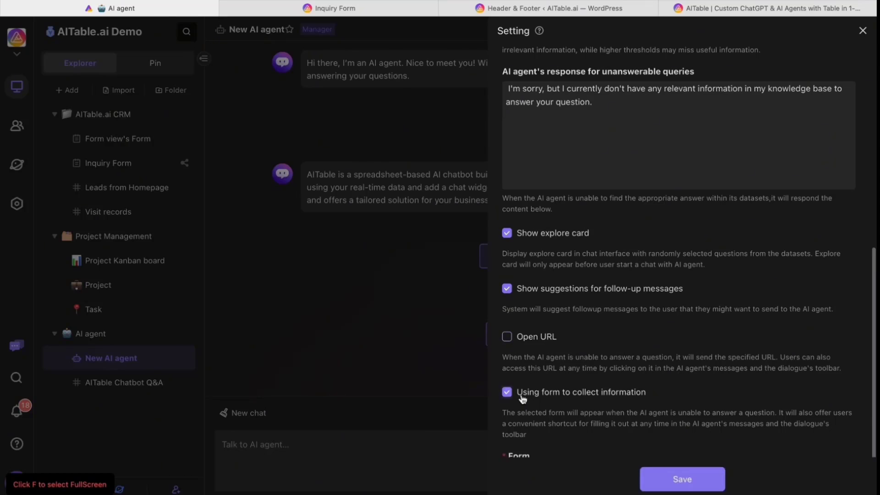
scroll(565, 428, down, 2)
click(562, 429)
click(408, 150)
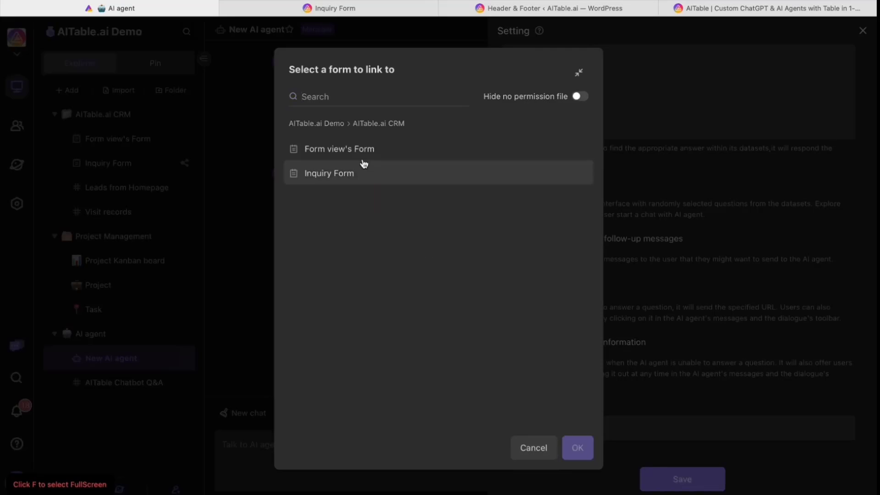
click(348, 179)
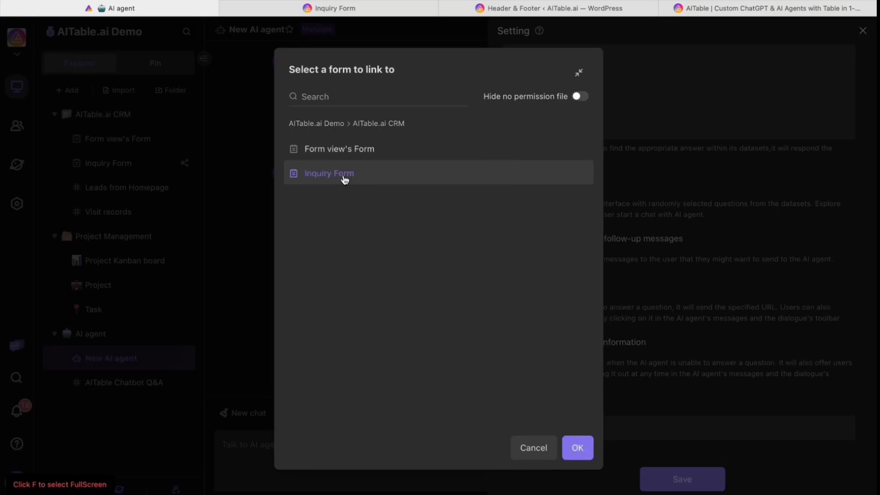
click(576, 448)
click(684, 487)
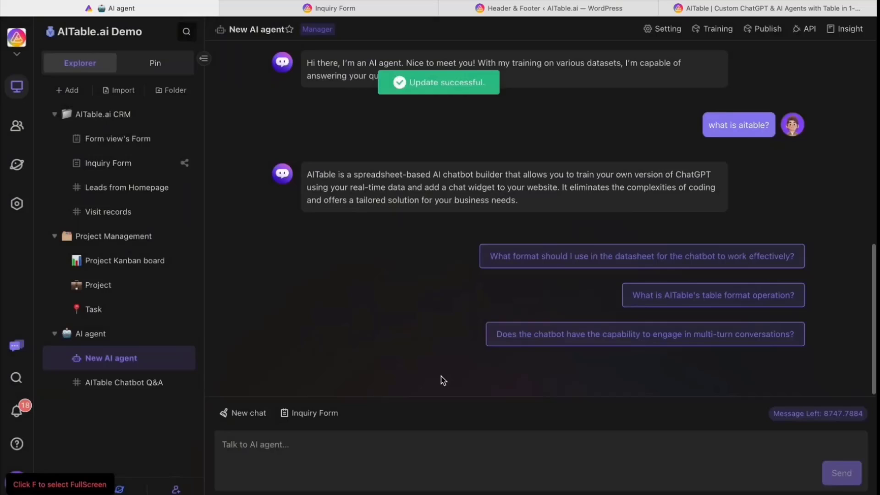
click(313, 417)
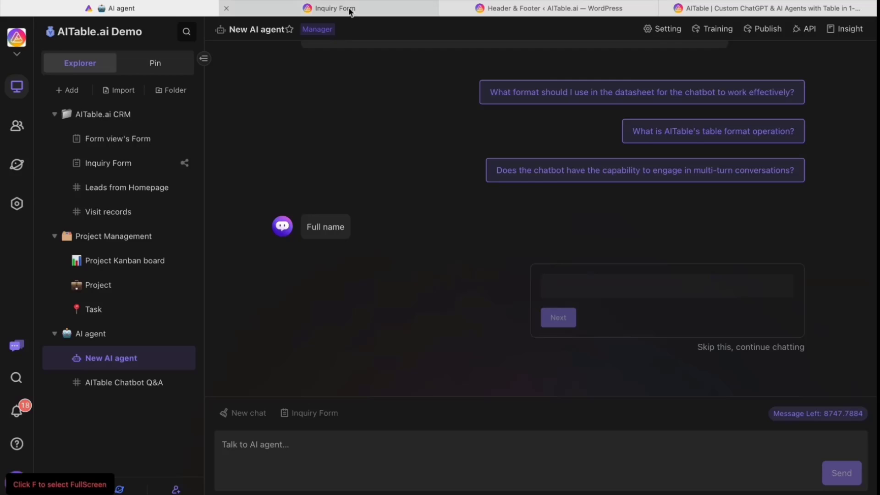
mouse_move(498, 13)
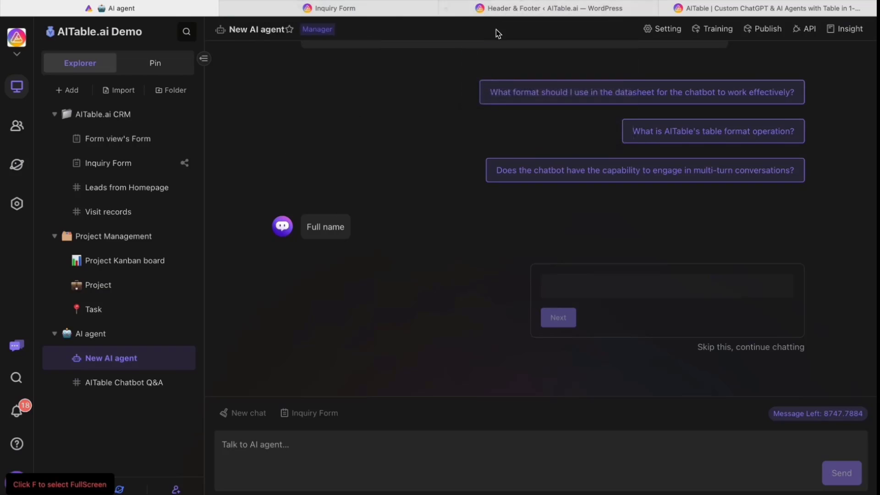
Publish the AI agent for anyone with the link and copy its website embed script.
click(761, 29)
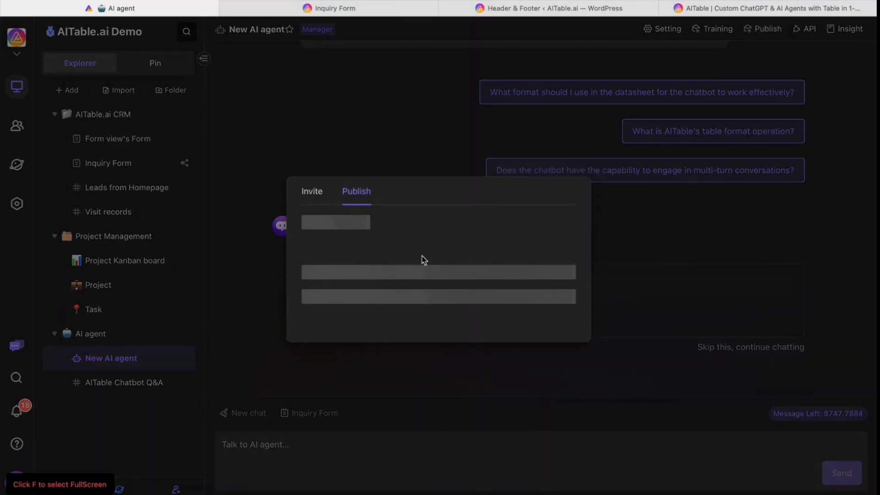
click(422, 317)
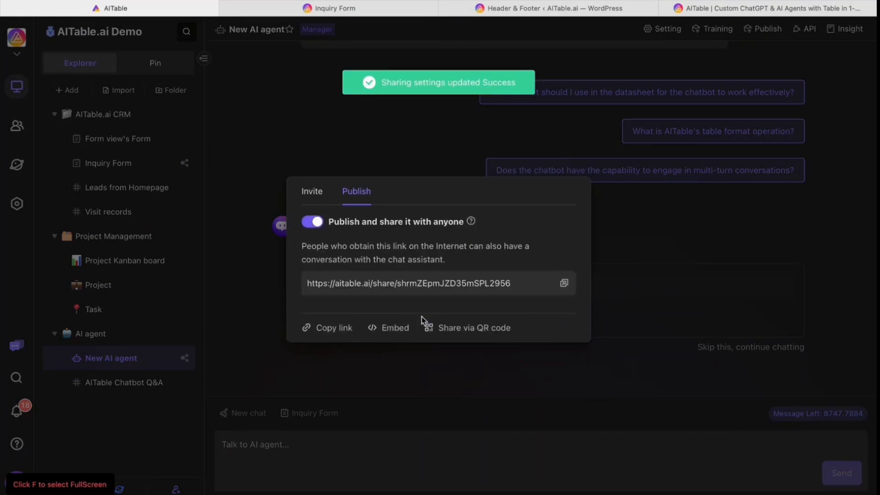
click(390, 327)
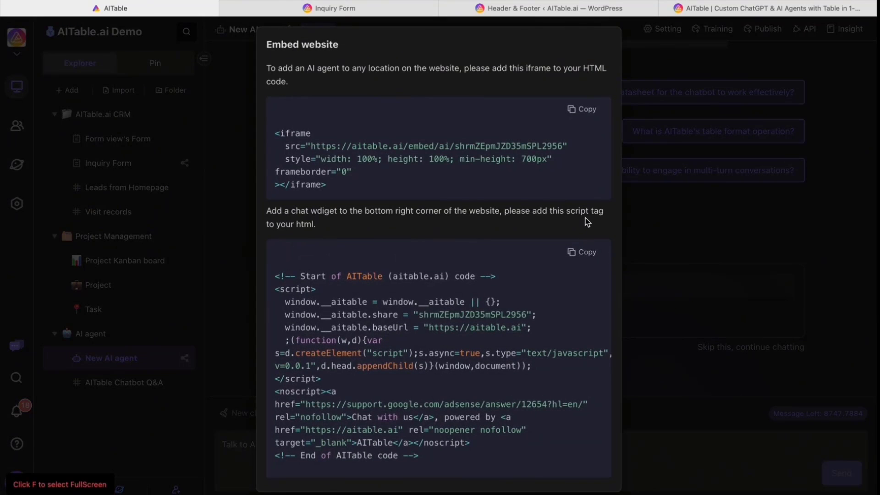
click(658, 67)
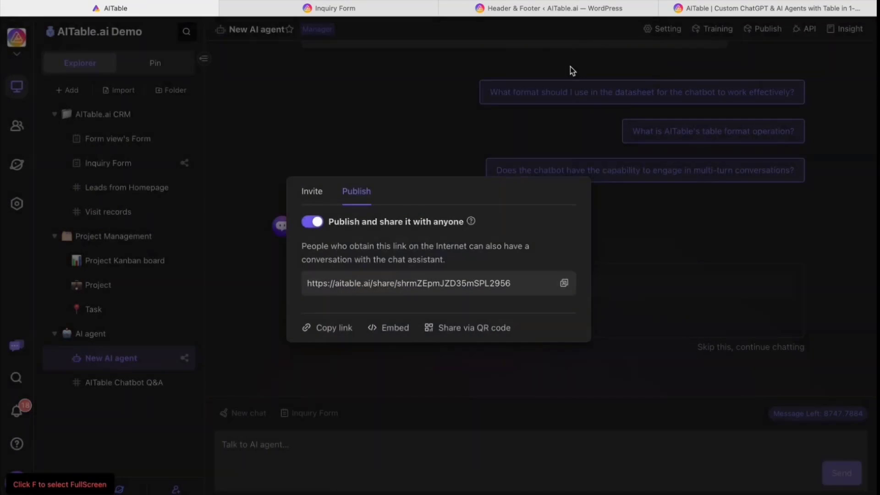
click(570, 67)
Paste the chat widget script into the WordPress Header & Footer footer code, then show the AITable.ai homepage.
click(555, 11)
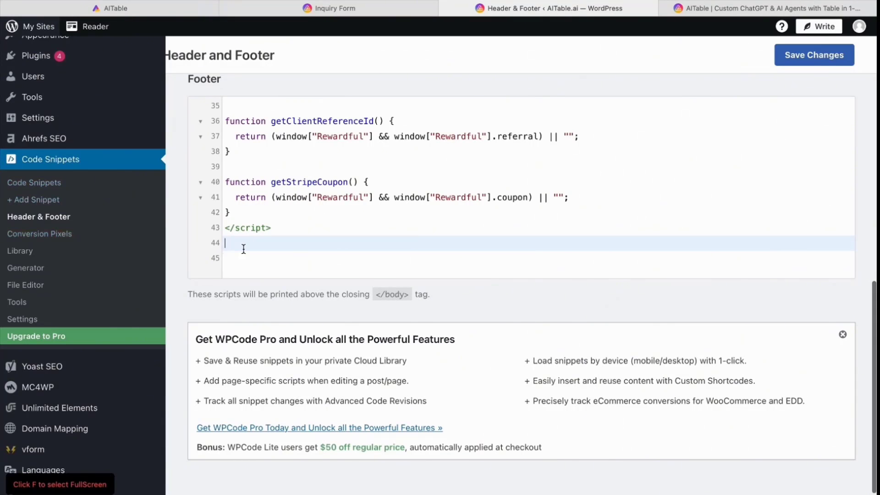
text(<script>   window.__aitable = window.__aitable || {};   window.__aitable.share = "shrmZEpmJZD35mSPL2956";   window.__aitable.baseUrl = "https://aitable.ai";   ;(function(w,d){var s=d.createElement("script");s.async=true,s.type="text/javascript",s.src="https://aitable.ai/file/js/aitable_widget.js?v=0.0.1",d.head.appendChild(s)}(window,document)); </script> <noscript><a href="https://support.google.com/adsense/answer/12654?hl=en/" rel="nofollow">Chat with us</a>, powered by <a href="https://aitable.ai" rel="noopener nofollow" target="_blank">AITable</a></noscript> <!-- End of AITable code -->)
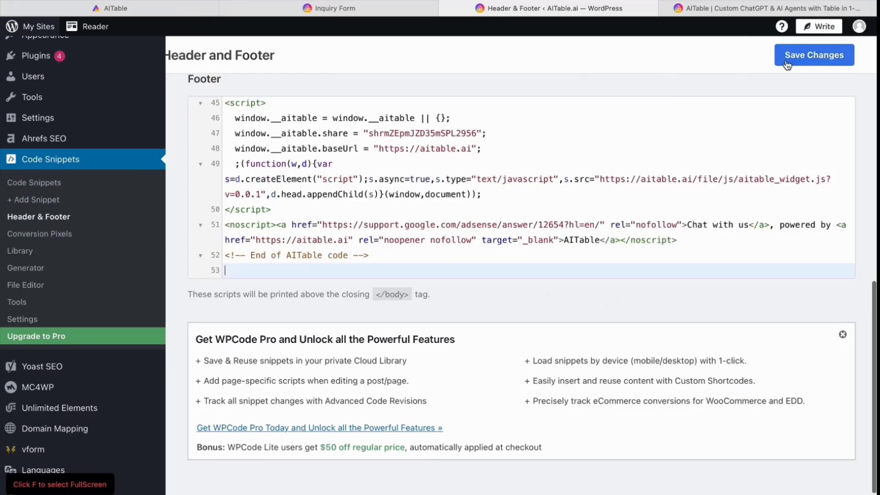
click(704, 12)
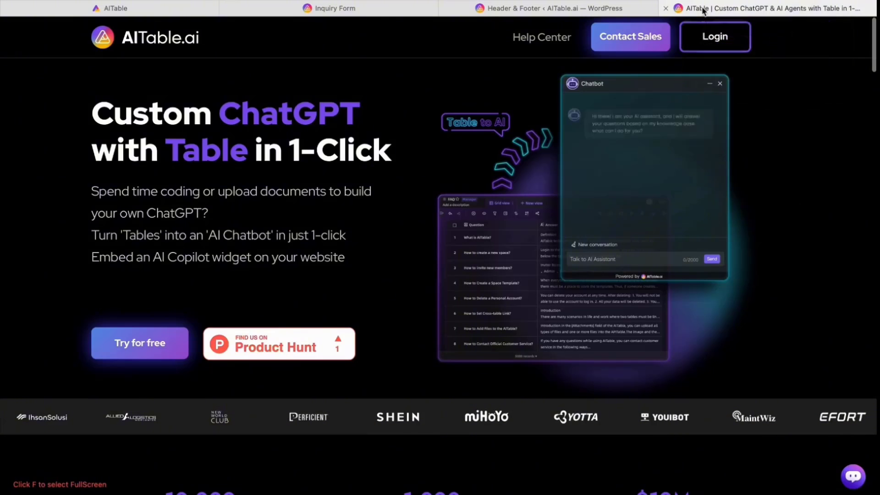
Ask the homepage chat widget 'what is aitable?' in a new conversation, then start its contact questions.
click(852, 477)
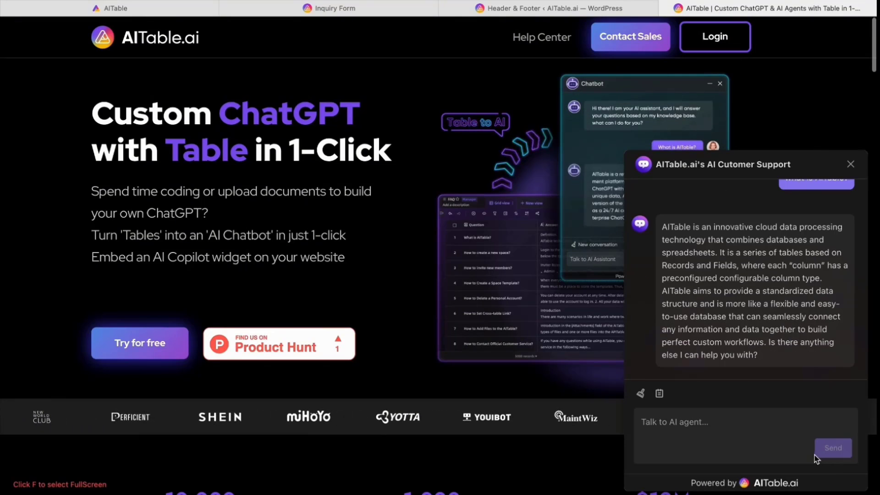
click(640, 393)
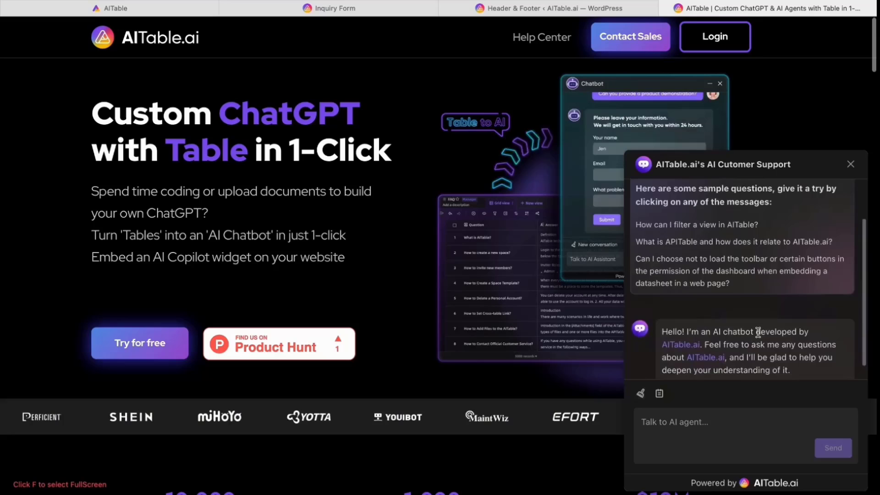
scroll(738, 349, down, 1)
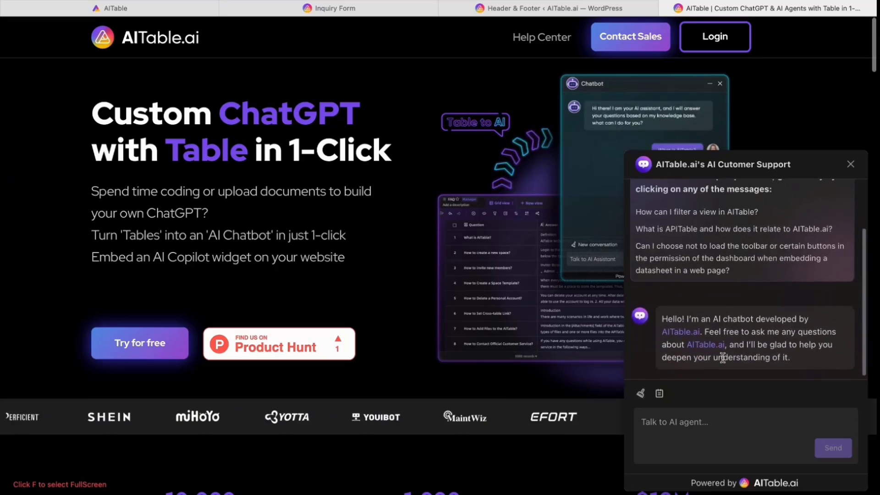
click(678, 422)
text(wa)
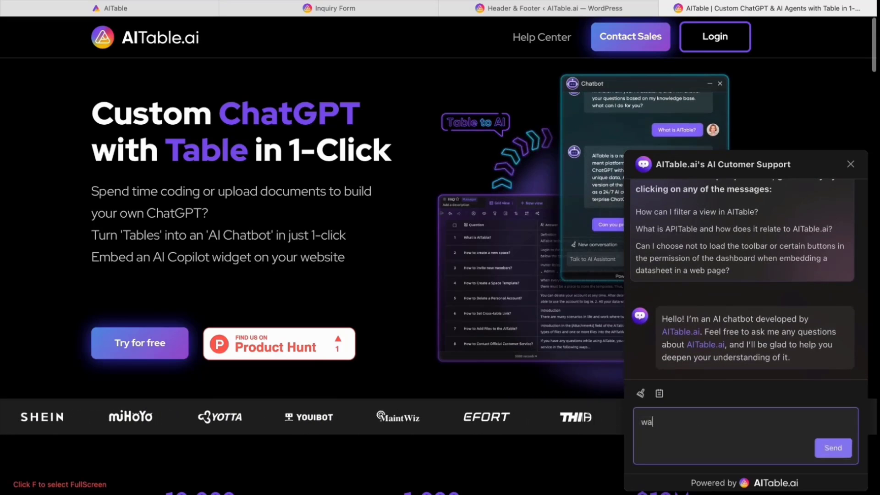
text(ht is )
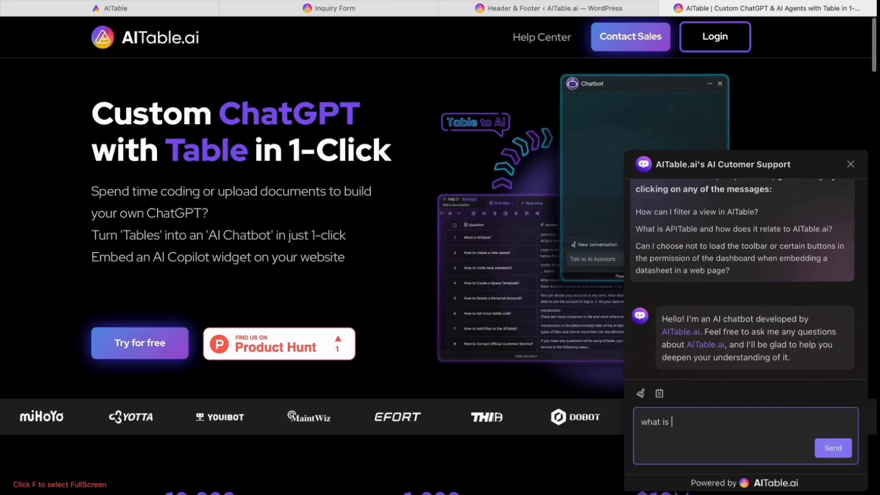
text(aitable?)
key(Return)
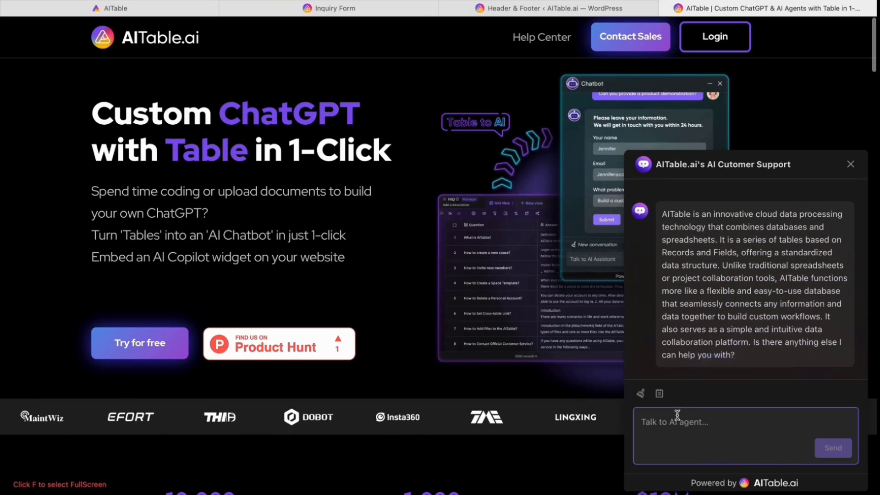
click(660, 394)
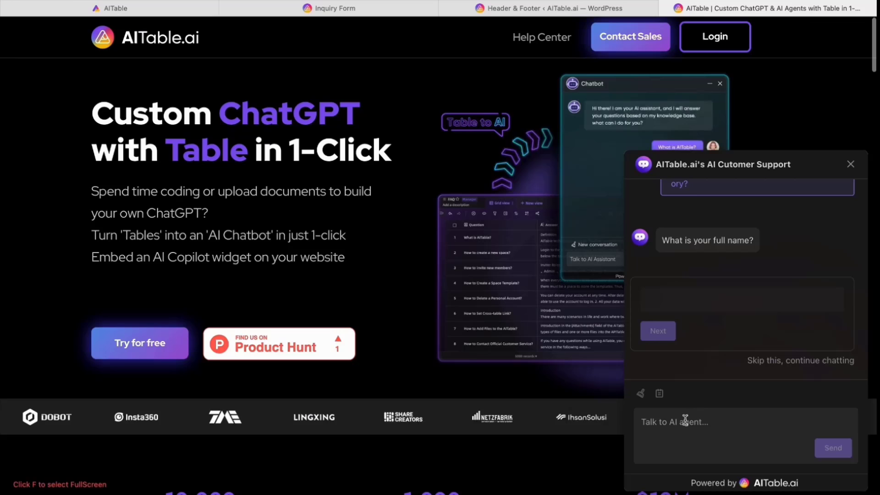
Answer the agent's full name, work email and phone number questions with the visitor's details.
click(682, 304)
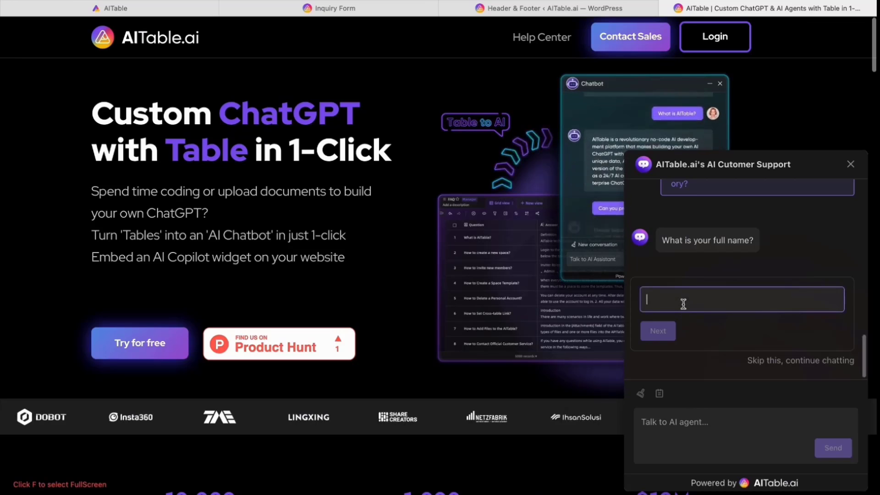
text(Gary)
click(677, 330)
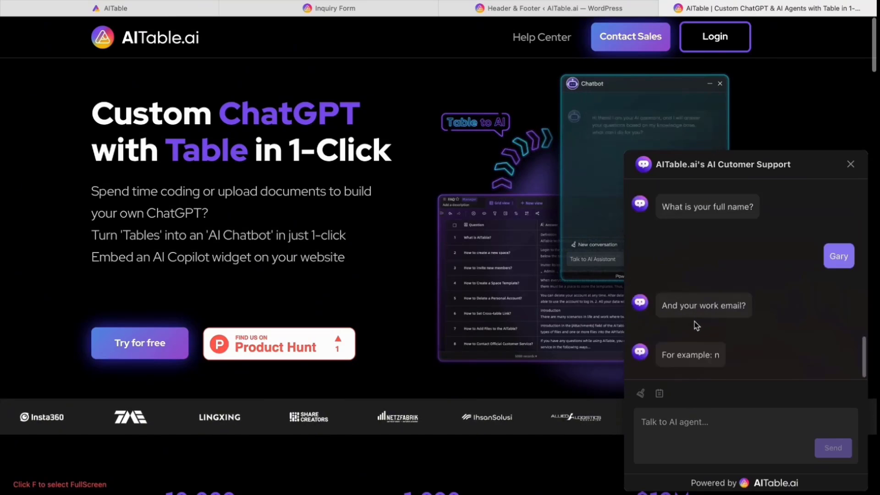
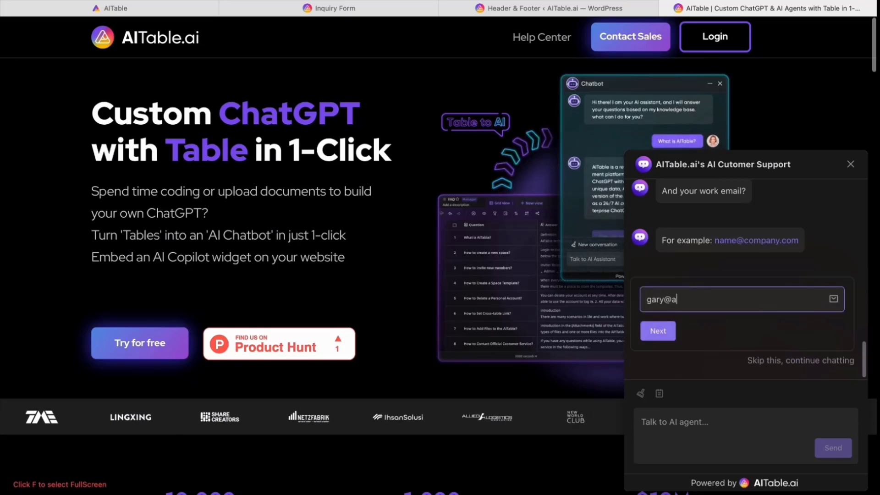
click(661, 340)
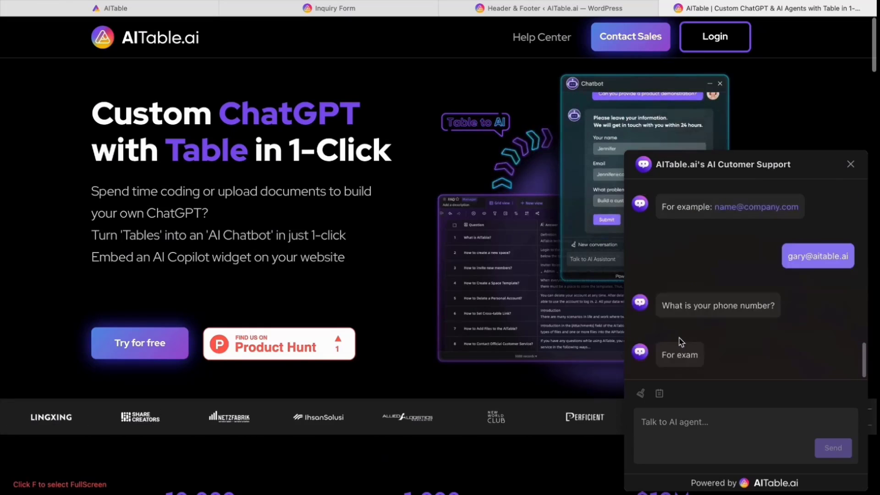
click(679, 307)
text(12345678)
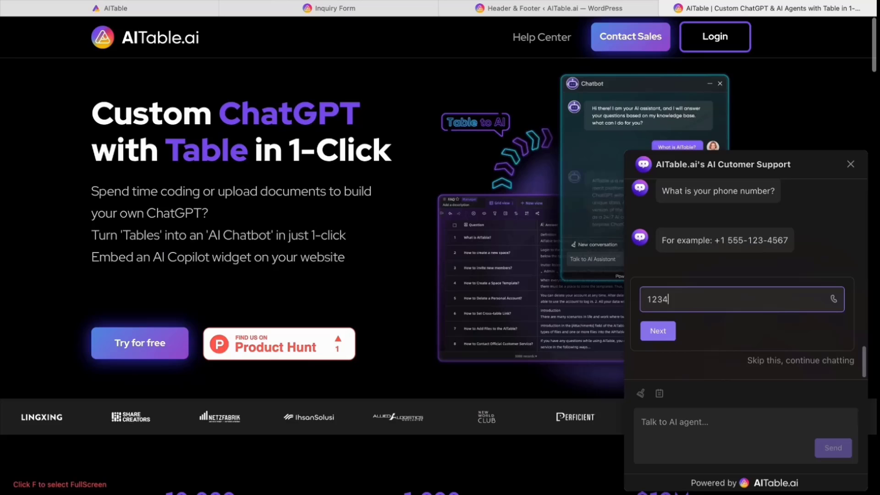
click(667, 330)
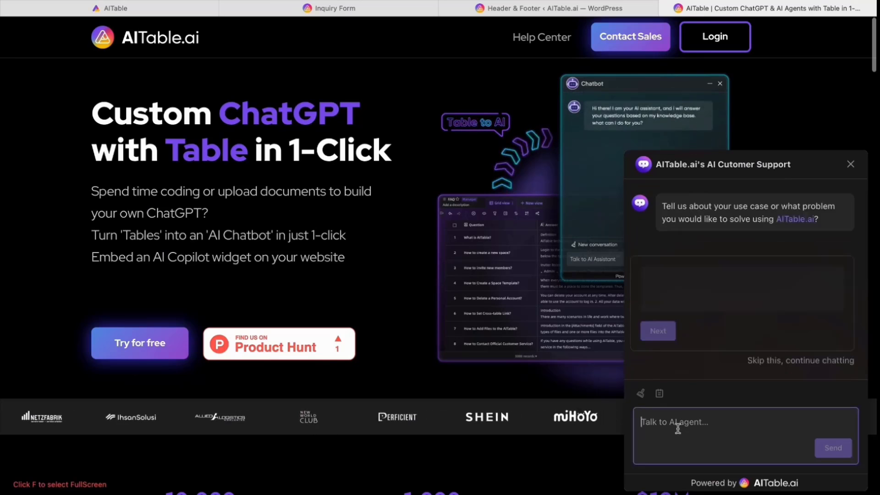
Give the use case 'I want an AI CRM' and company website 'aitable.ai'.
click(674, 292)
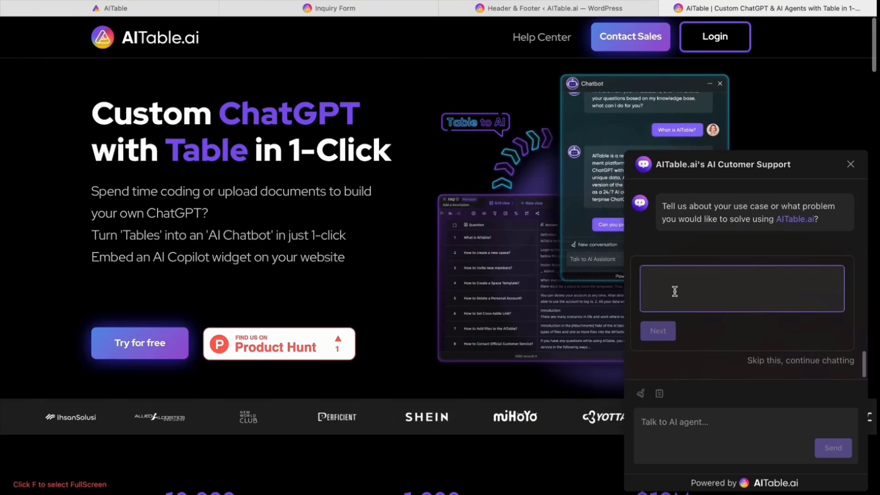
text(What)
key(BackSpace)
key(BackSpace)
key(BackSpace)
key(BackSpace)
text(I want )
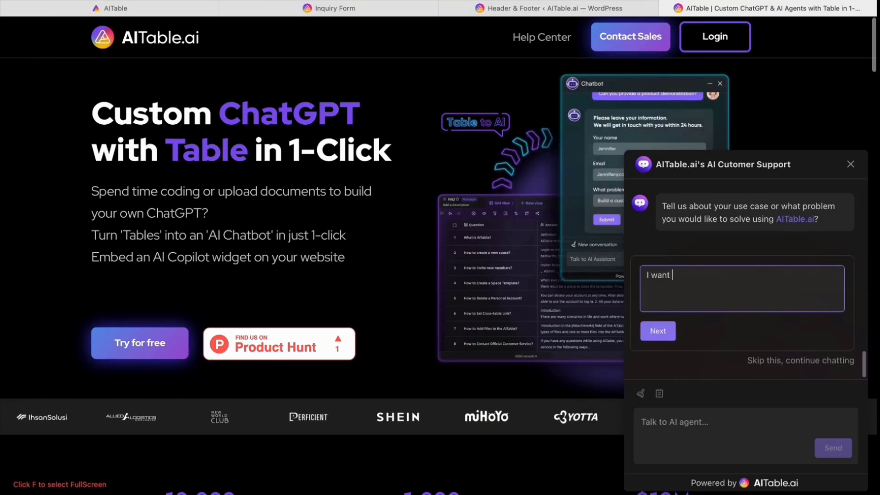
text(an AI CRM)
click(657, 334)
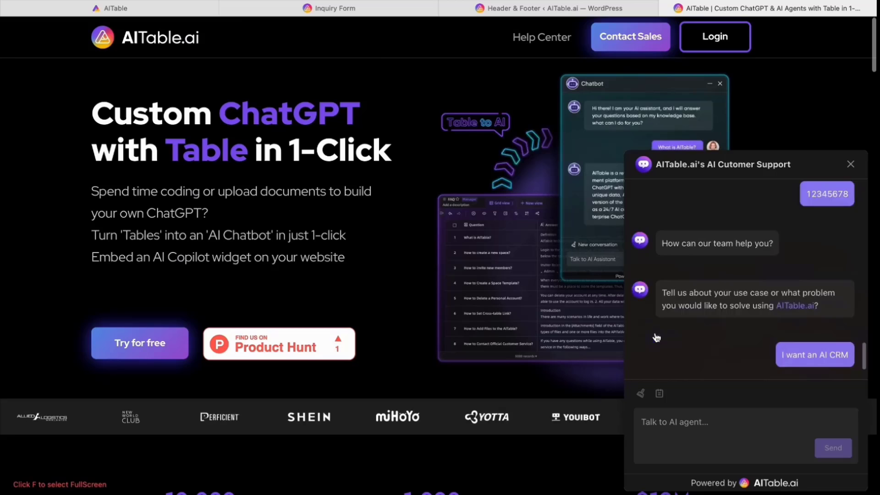
click(681, 303)
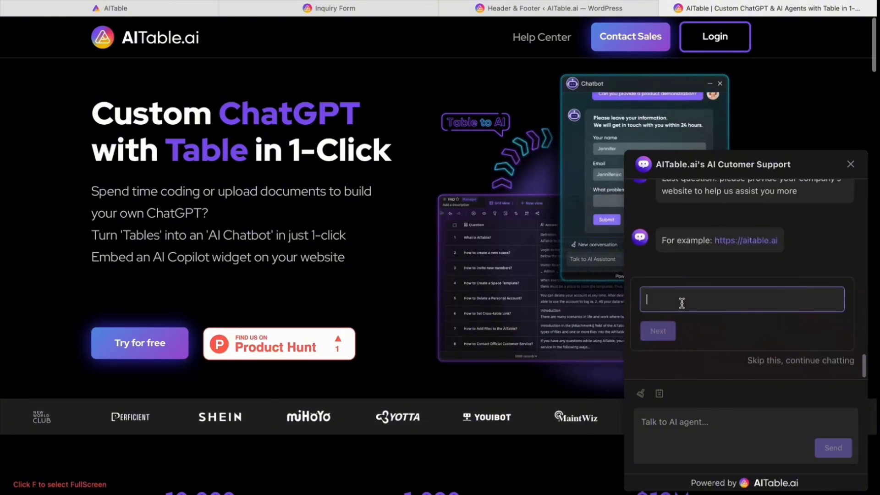
text(aitable.ai)
click(658, 330)
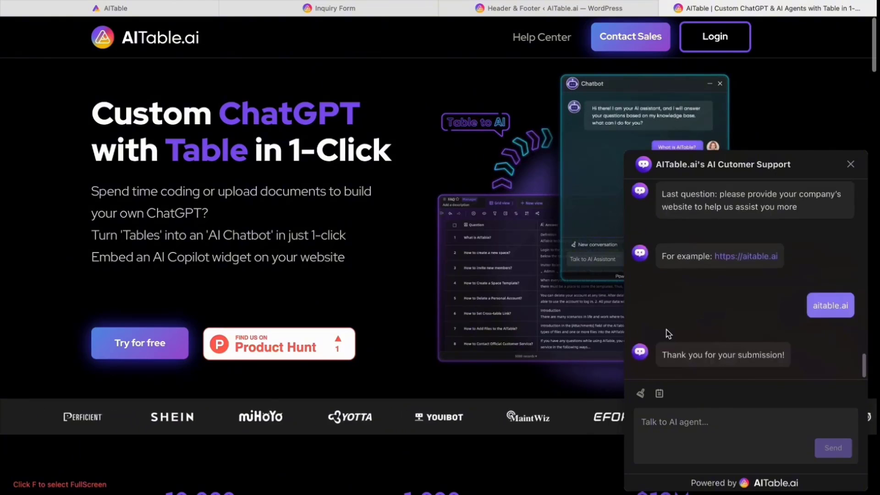
Close the support chat, check the new lead alert in Slack, and go back to the homepage.
click(849, 168)
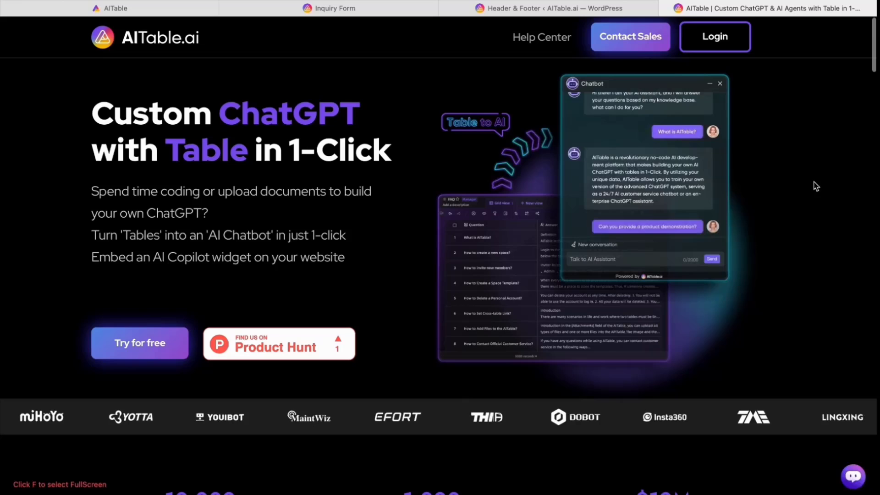
click(523, 476)
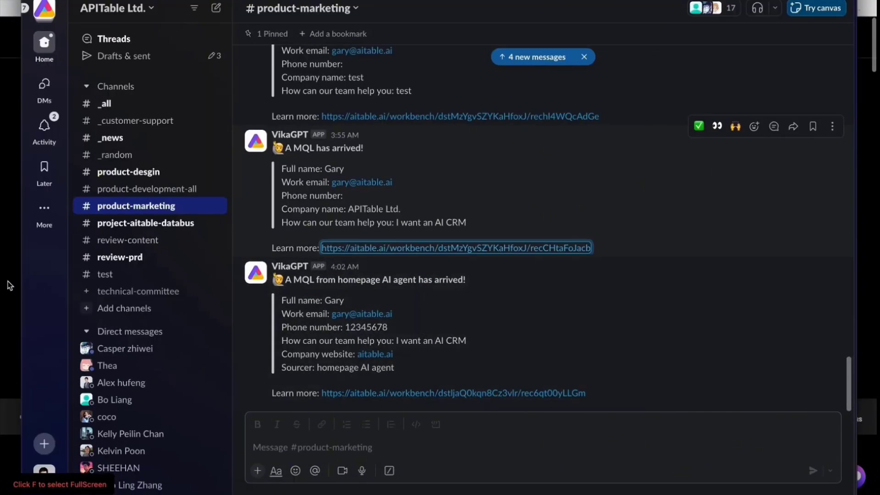
click(7, 286)
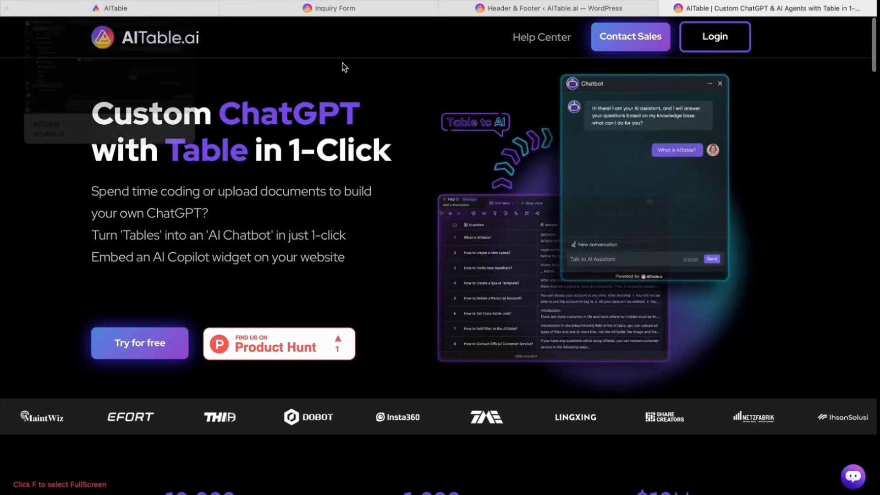
Open the Inquiry Form in the AITable workspace, then move through the open browser pages.
click(331, 12)
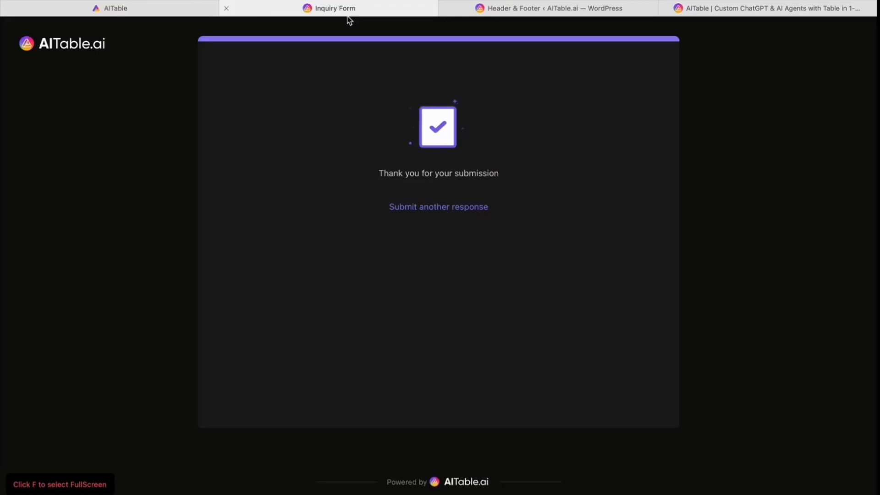
click(176, 12)
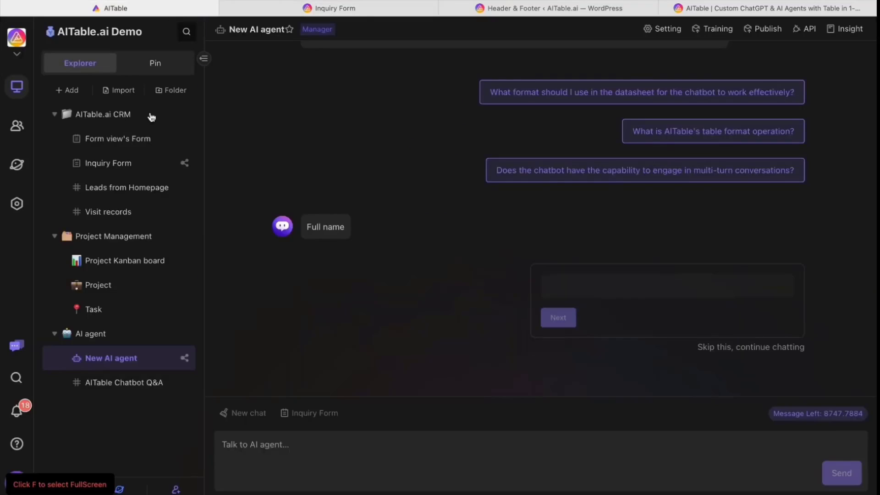
click(123, 166)
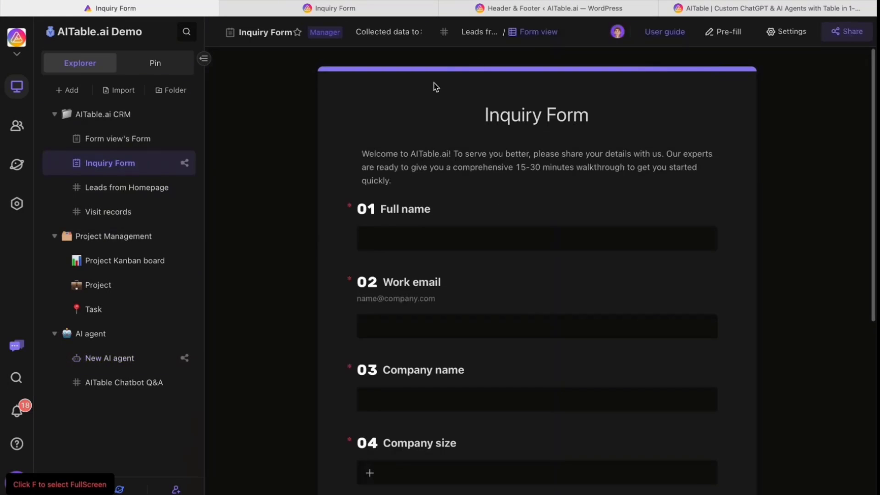
click(531, 11)
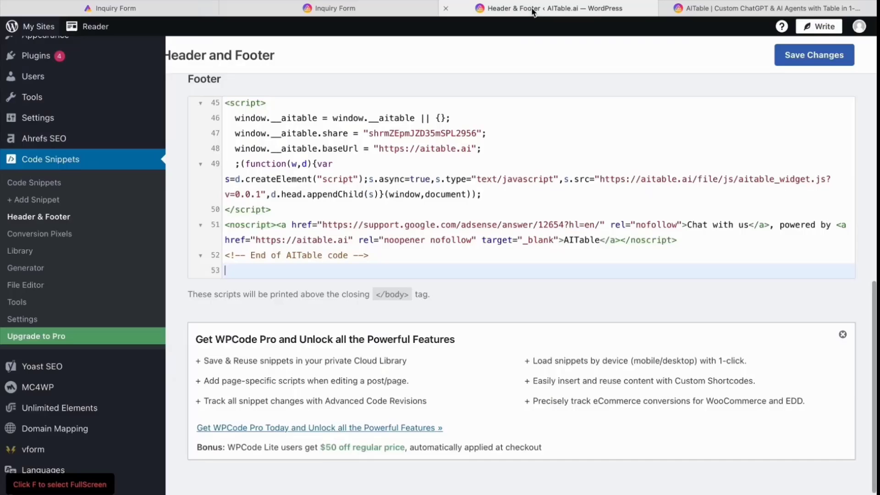
key(ctrl+shift+Tab)
click(678, 13)
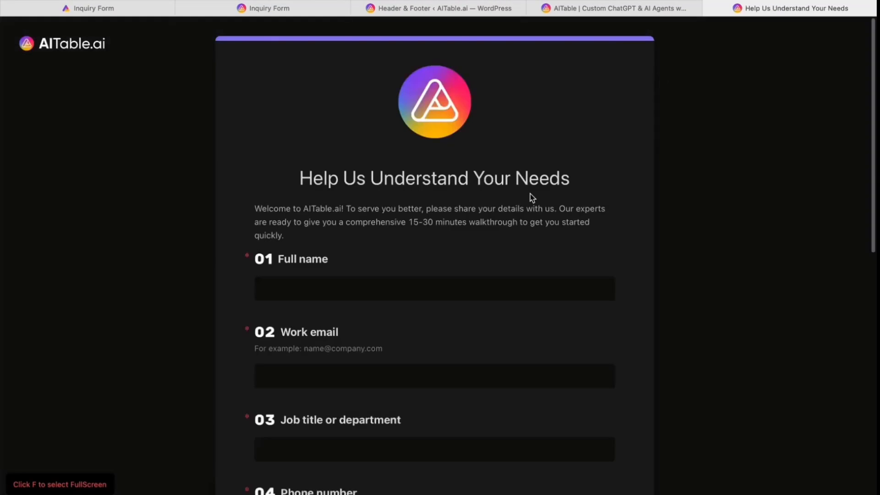
Scroll through the public 'Help Us Understand Your Needs' form, then go back to the workspace Inquiry Form.
scroll(503, 239, down, 3)
click(307, 136)
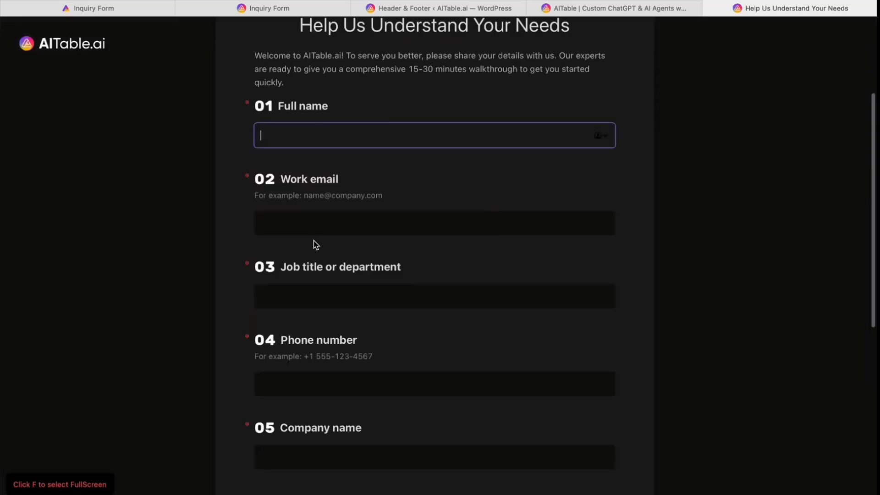
scroll(325, 183, down, 7)
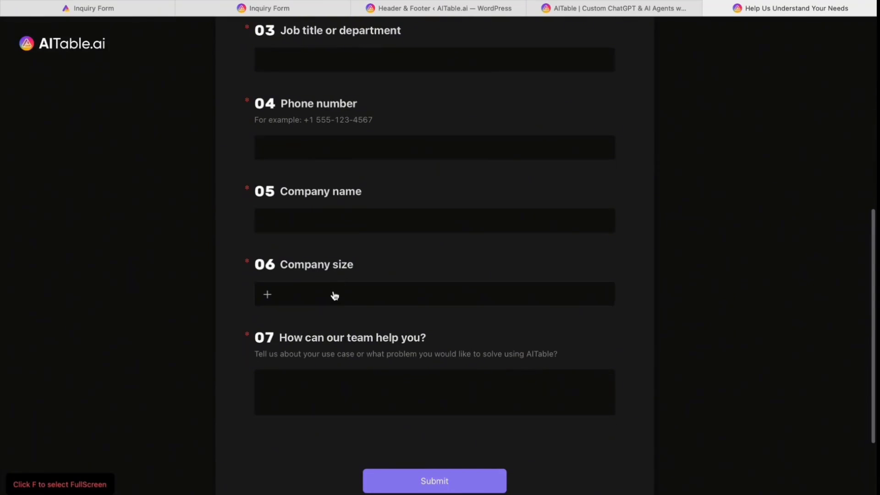
scroll(333, 292, up, 1)
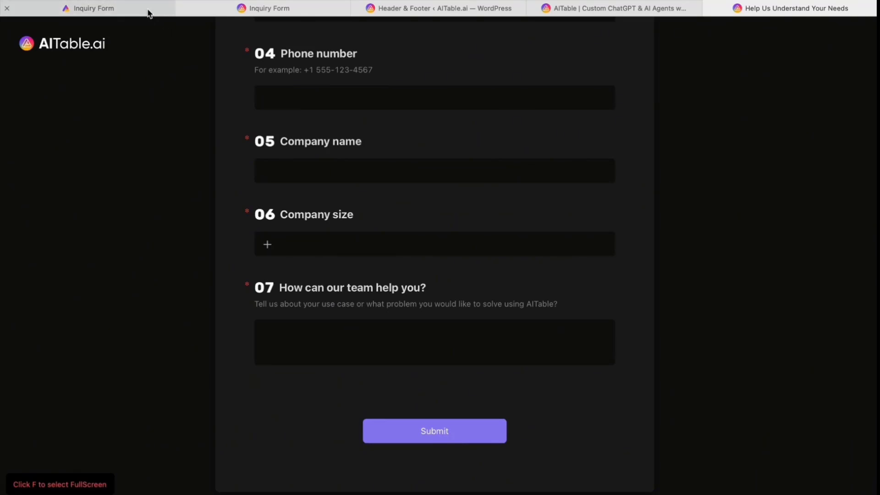
mouse_move(147, 13)
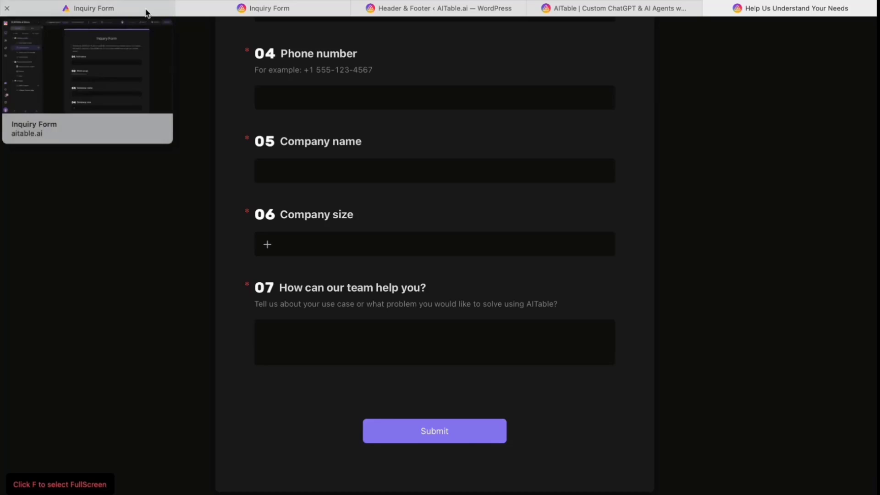
click(146, 13)
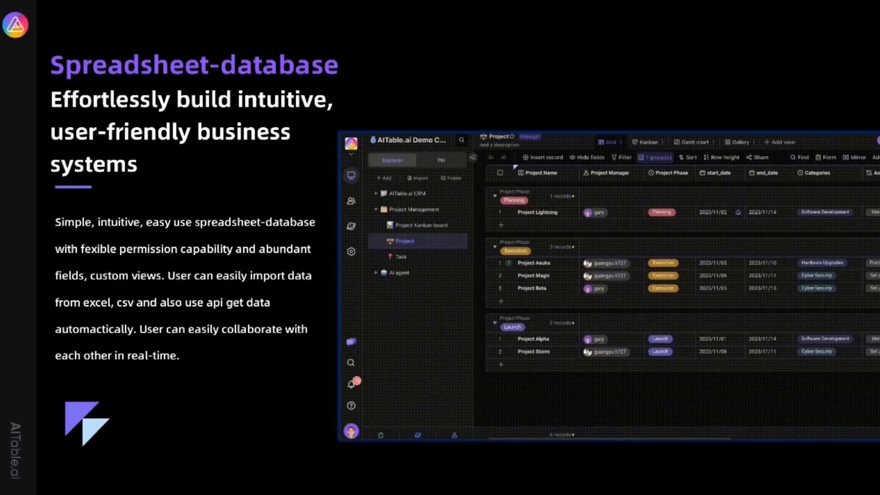